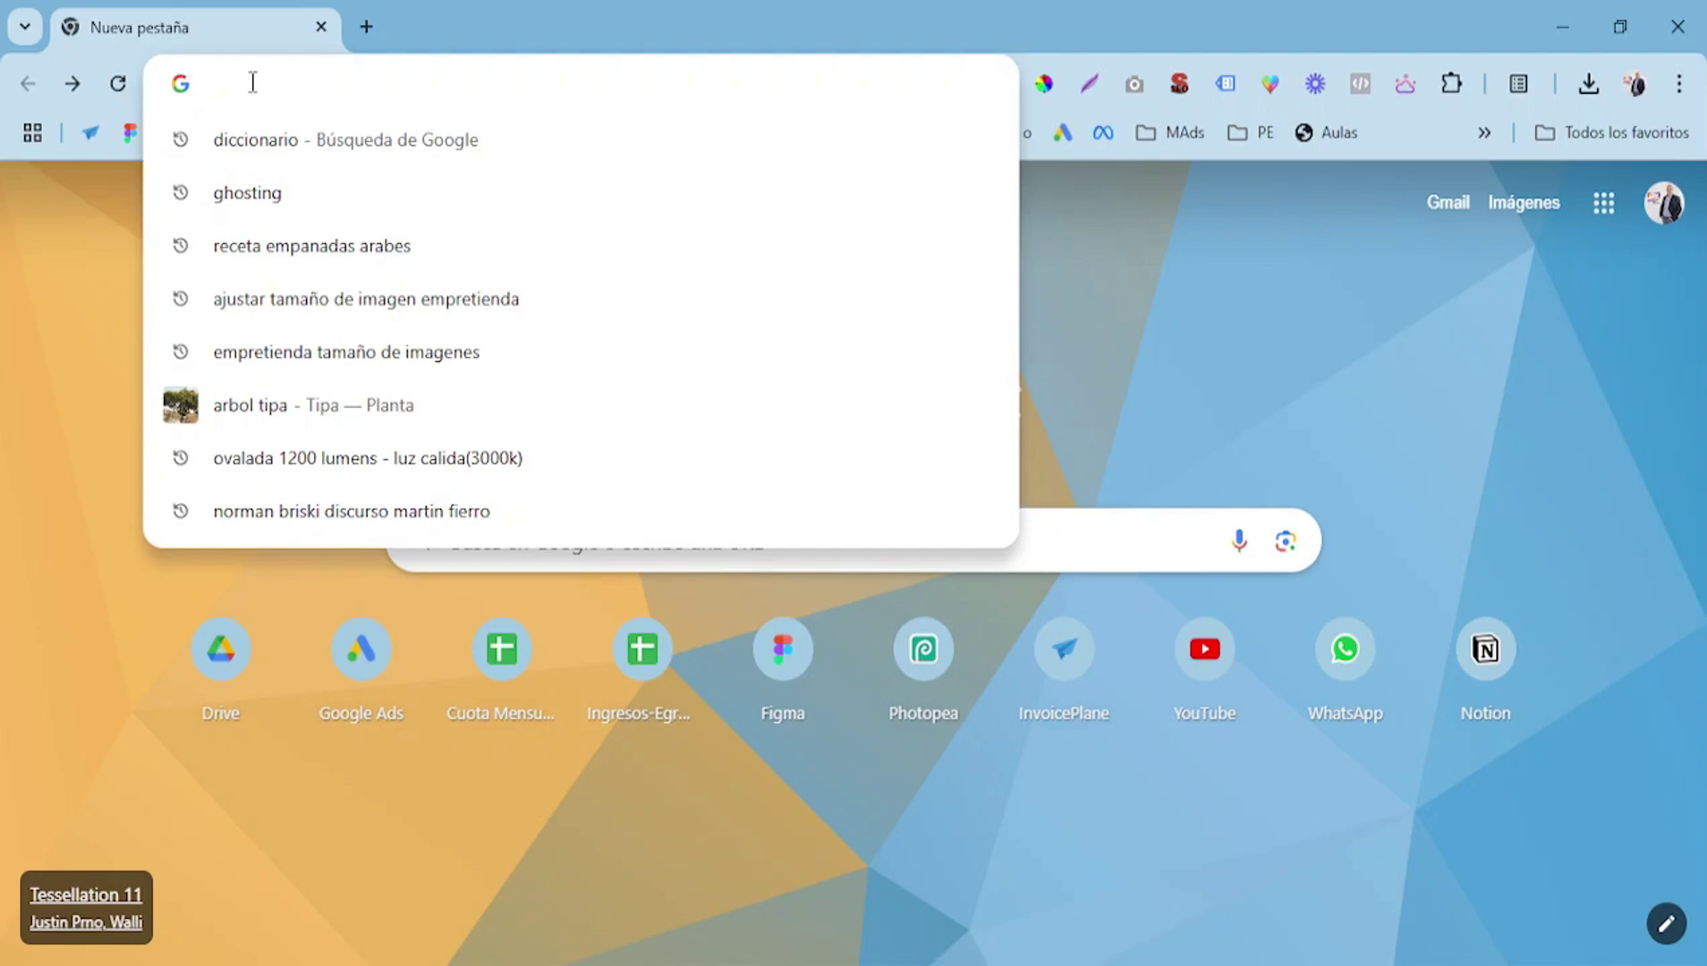
# - Open photopea.com in the browser and start a new project
pyautogui.write('photopea.com')
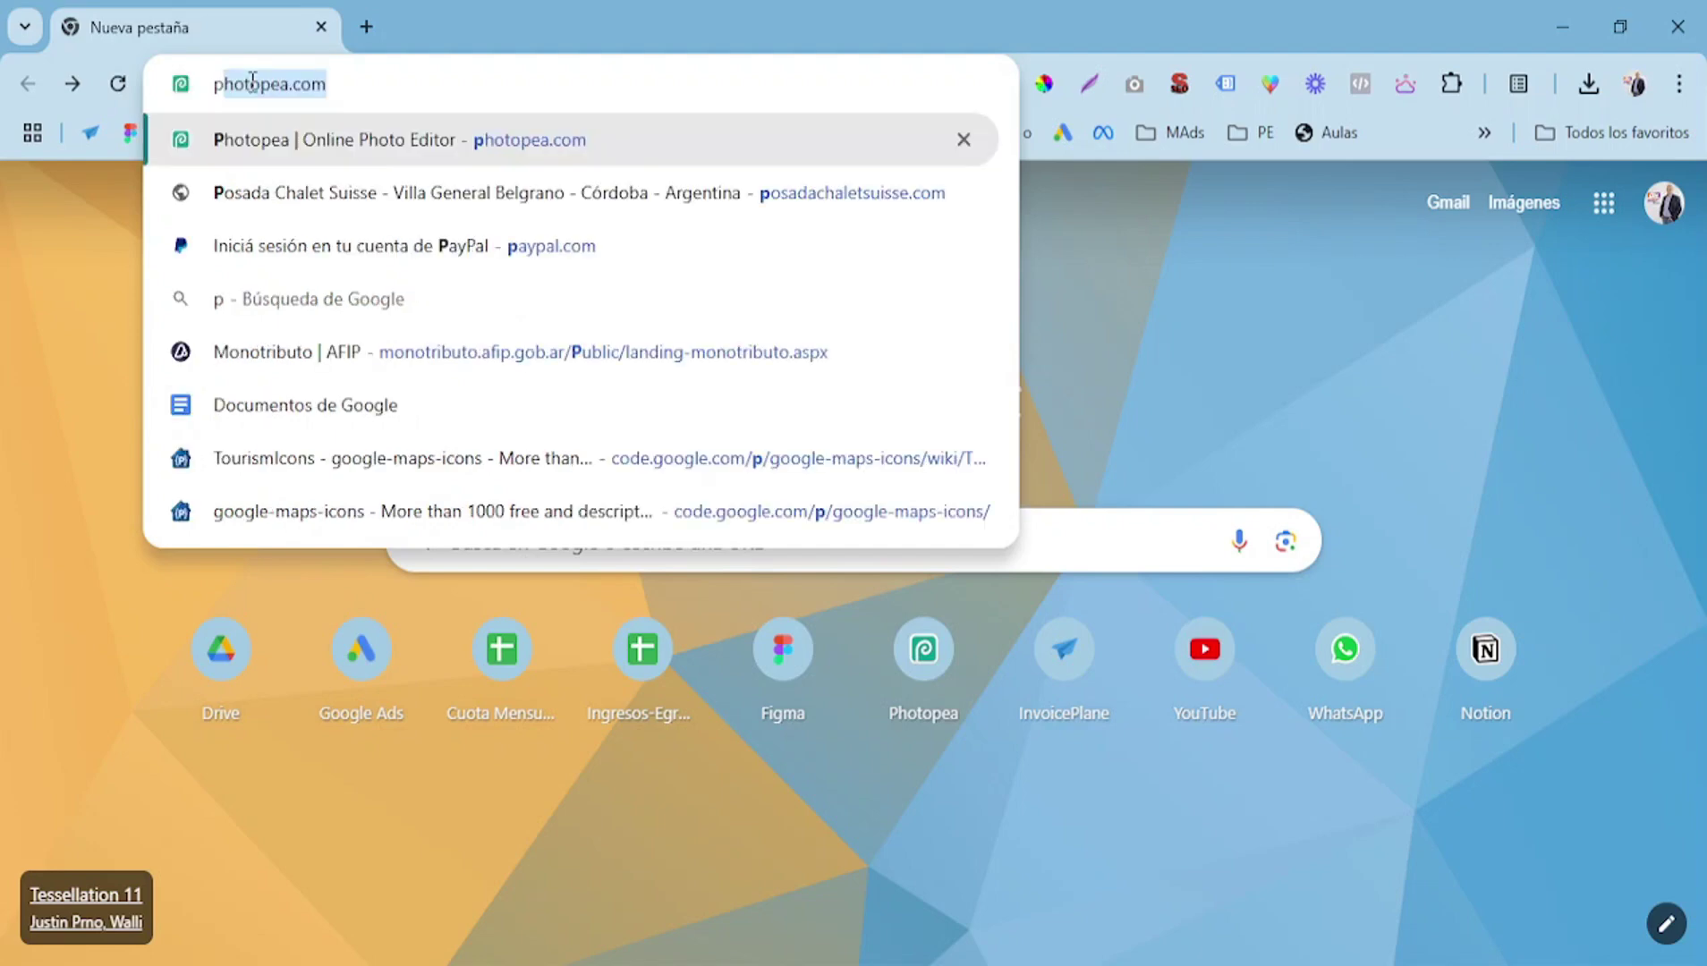
pyautogui.press('Return')
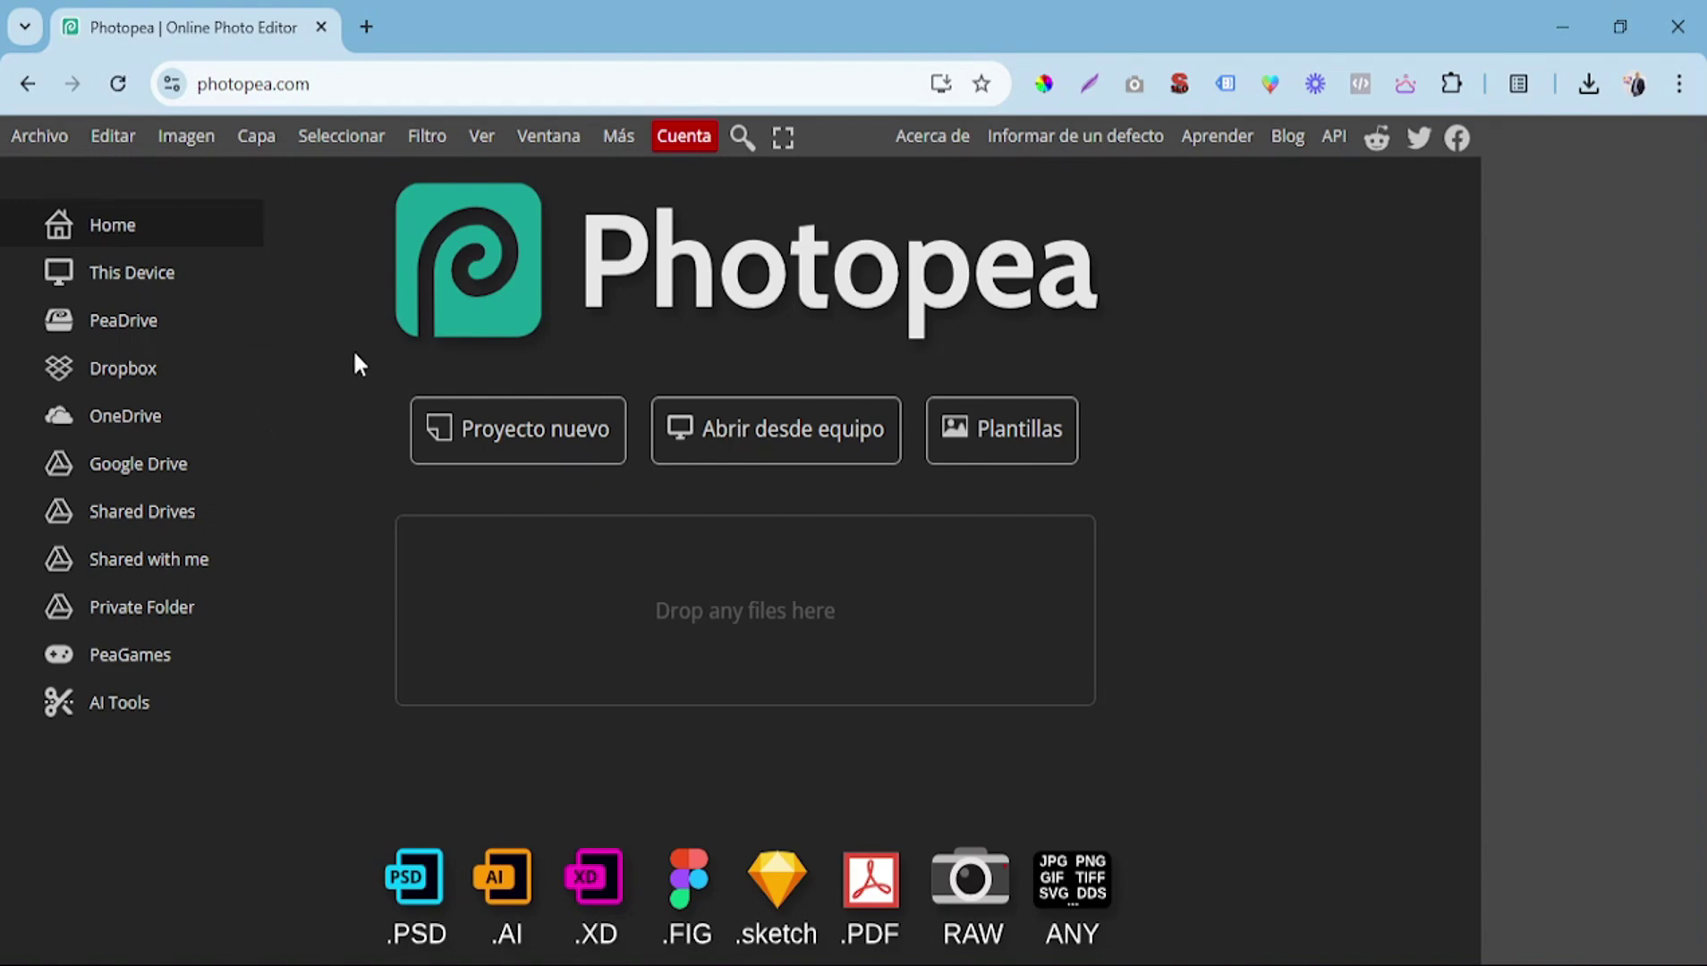
pyautogui.click(518, 436)
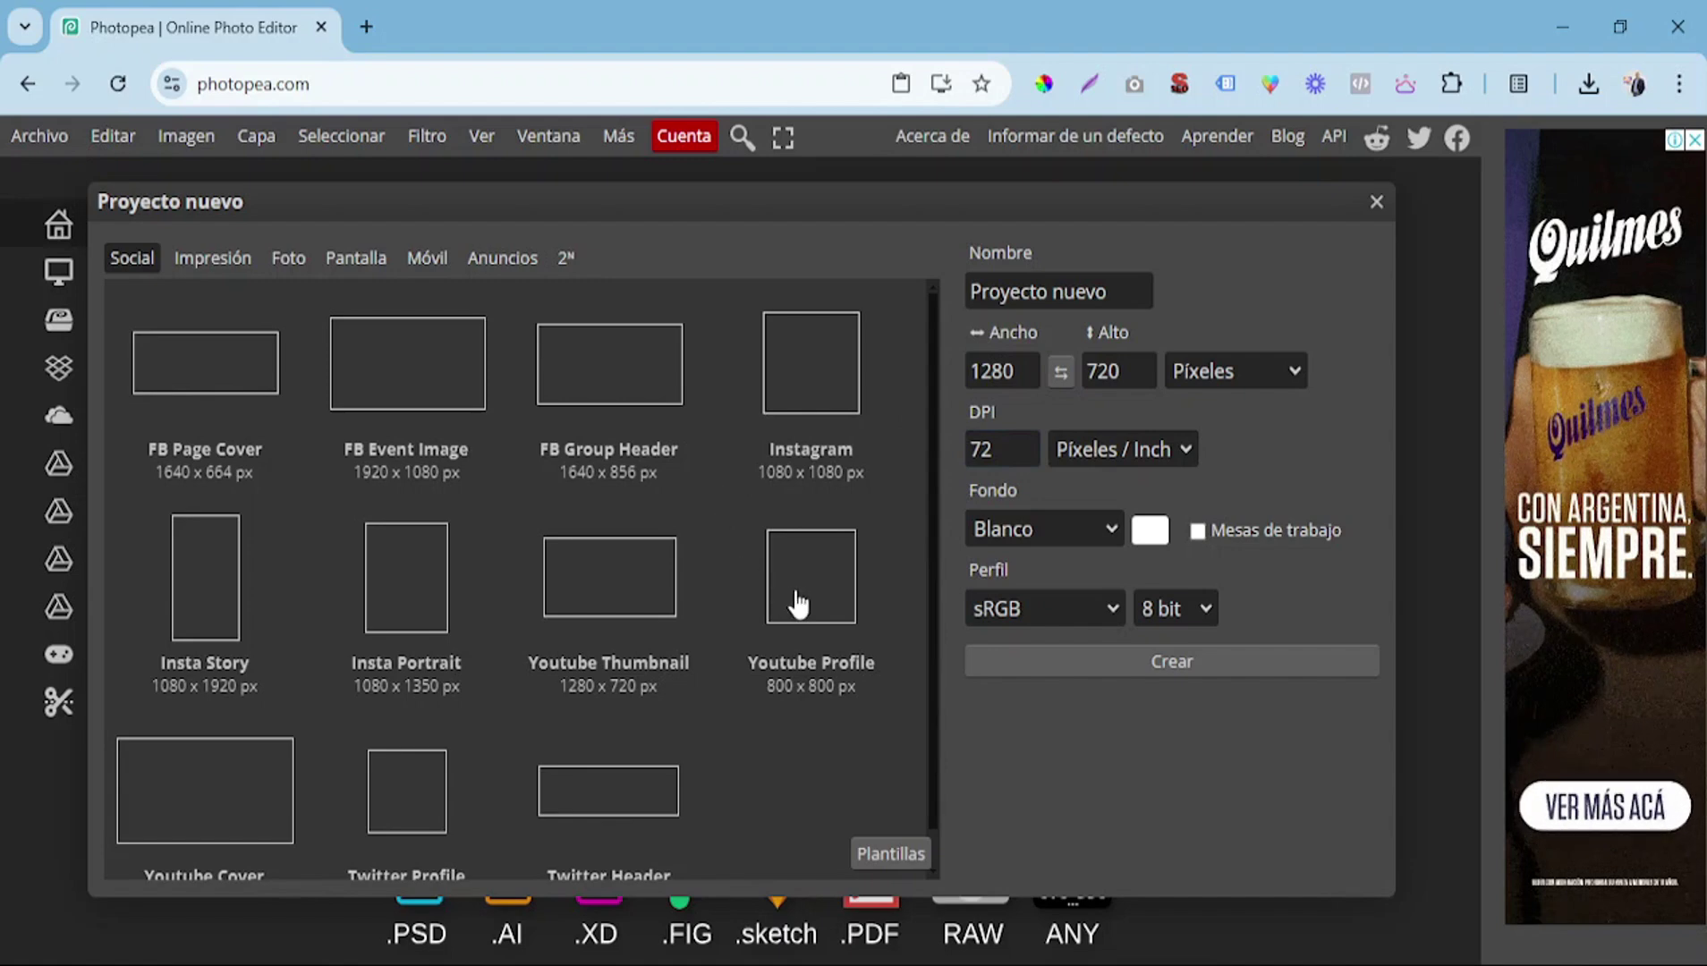
# - Create the project from the Youtube Profile preset, 800 x 800 px at 72 DPI with a white (Blanco) background
pyautogui.scroll(-1, 801, 605)
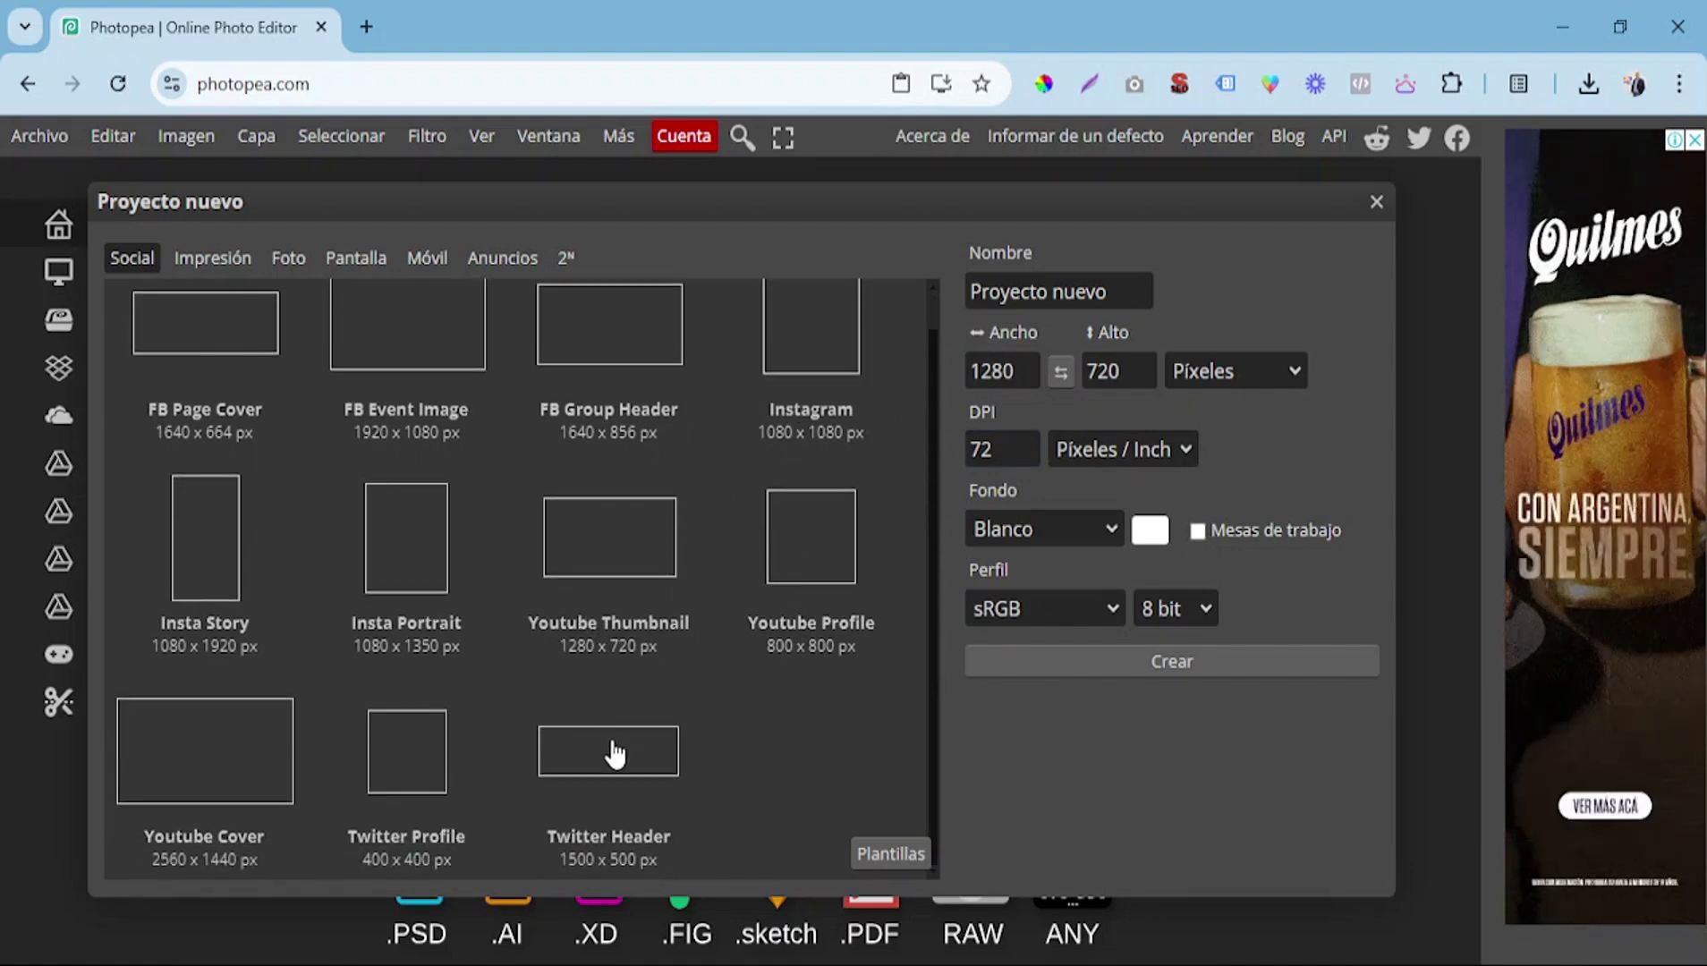
pyautogui.click(824, 570)
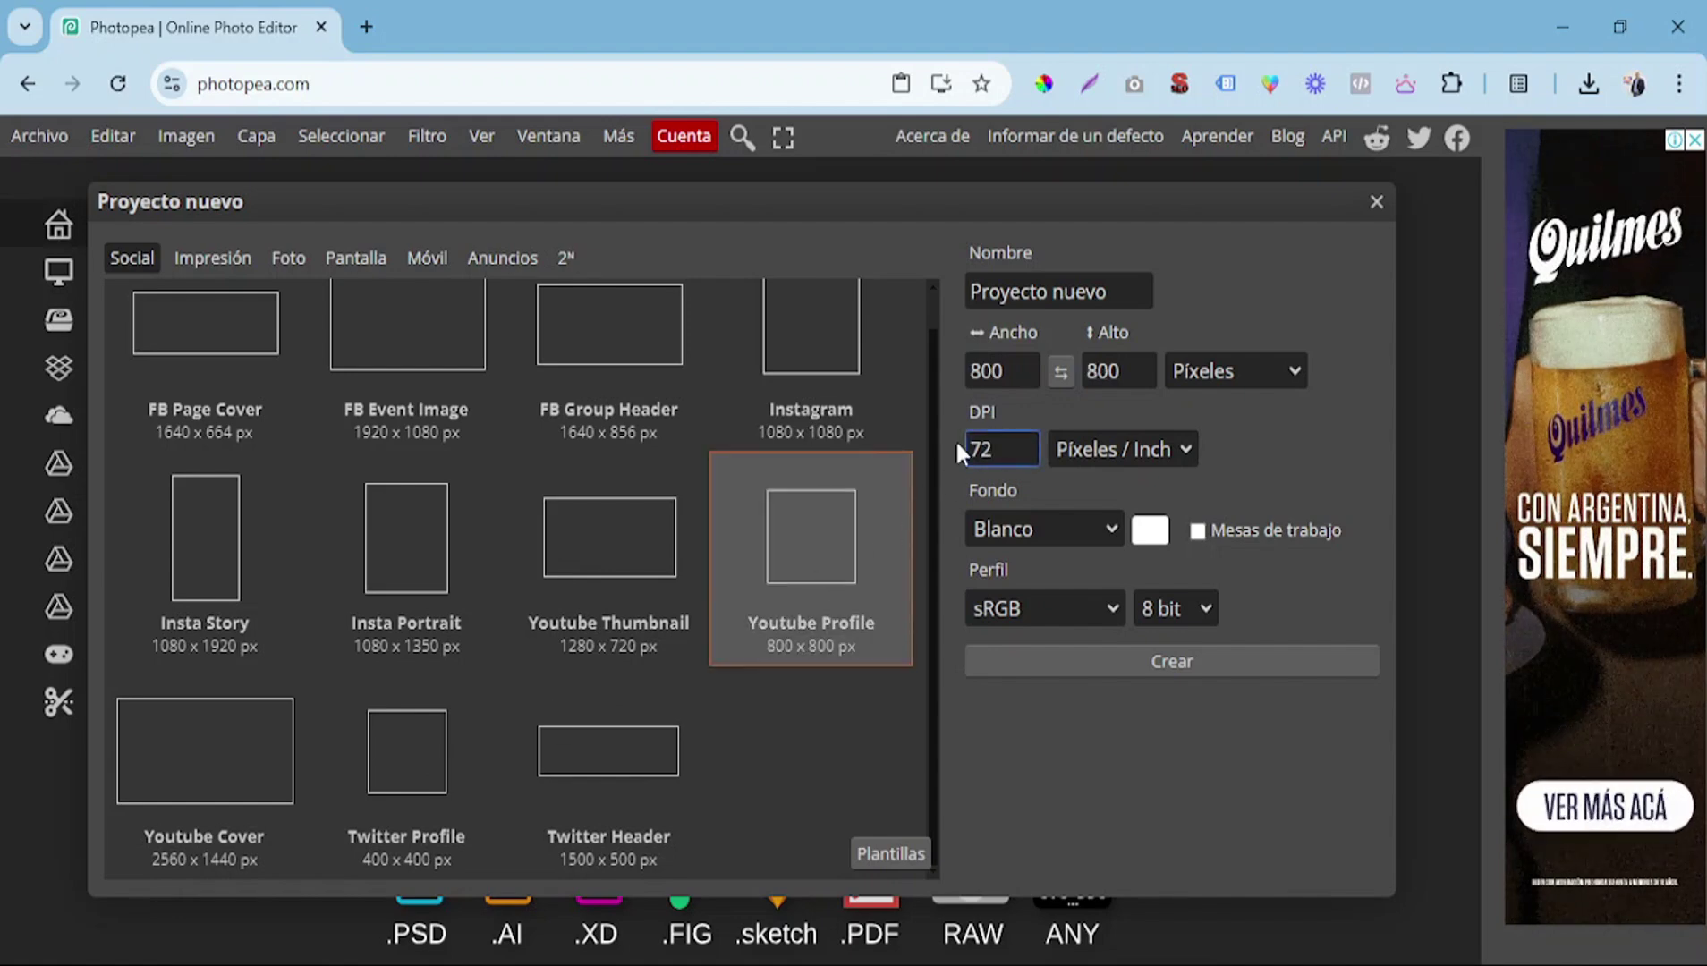
pyautogui.click(1002, 450)
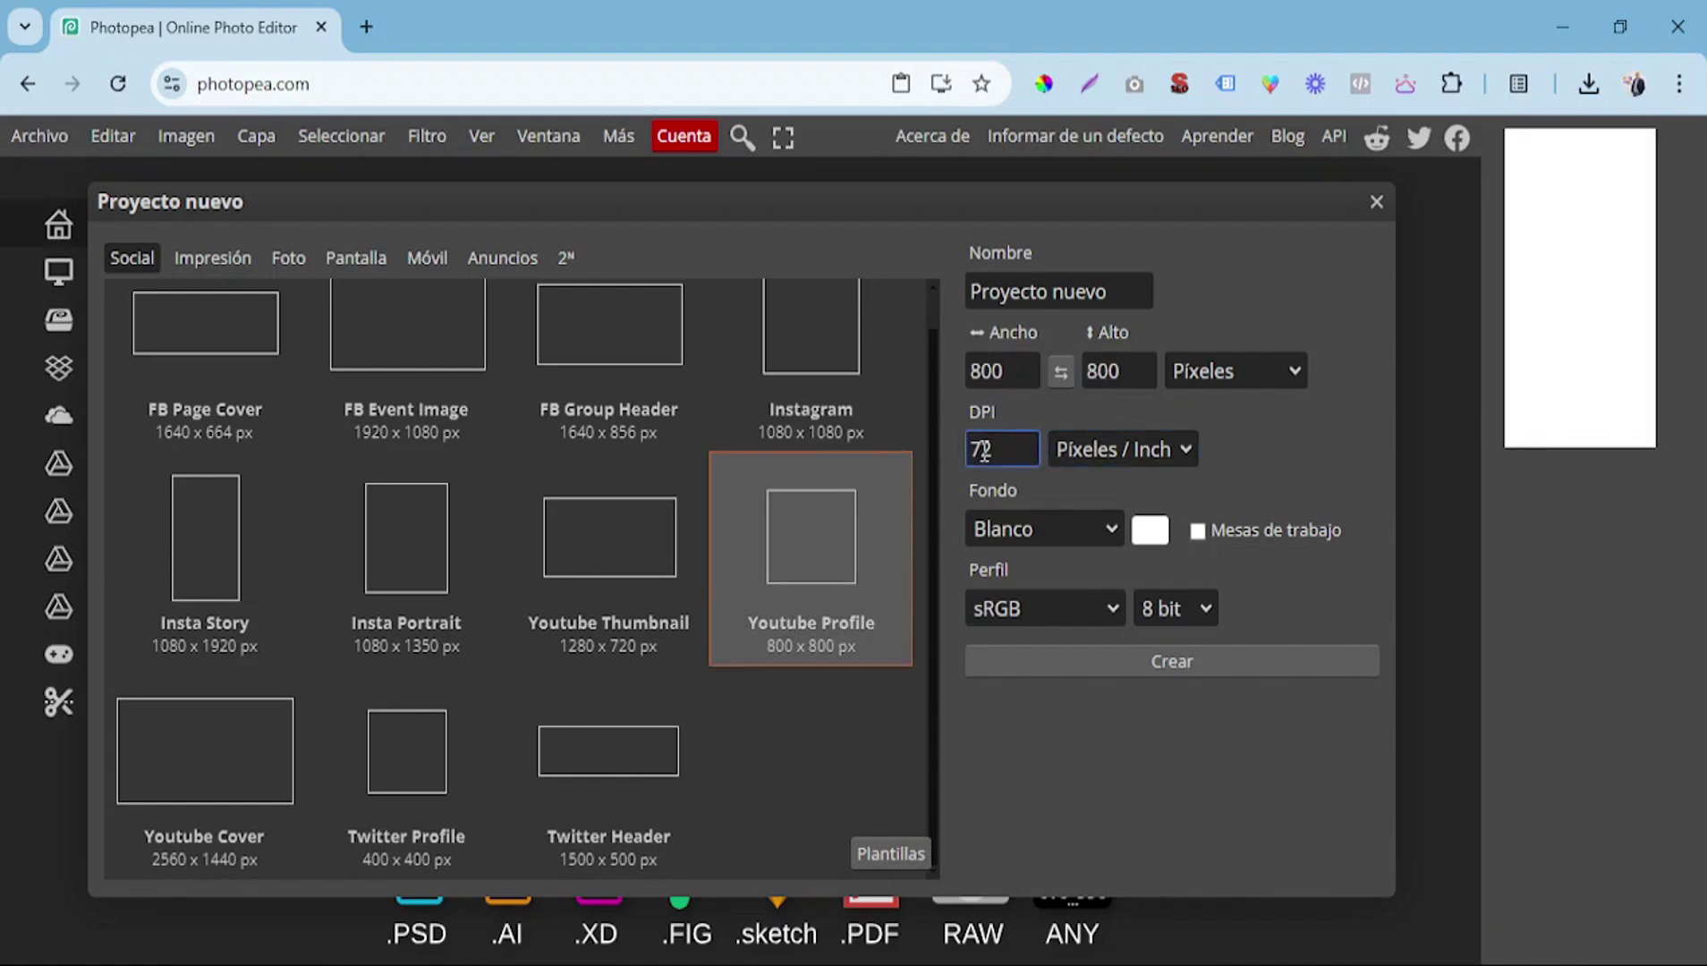
pyautogui.click(1160, 449)
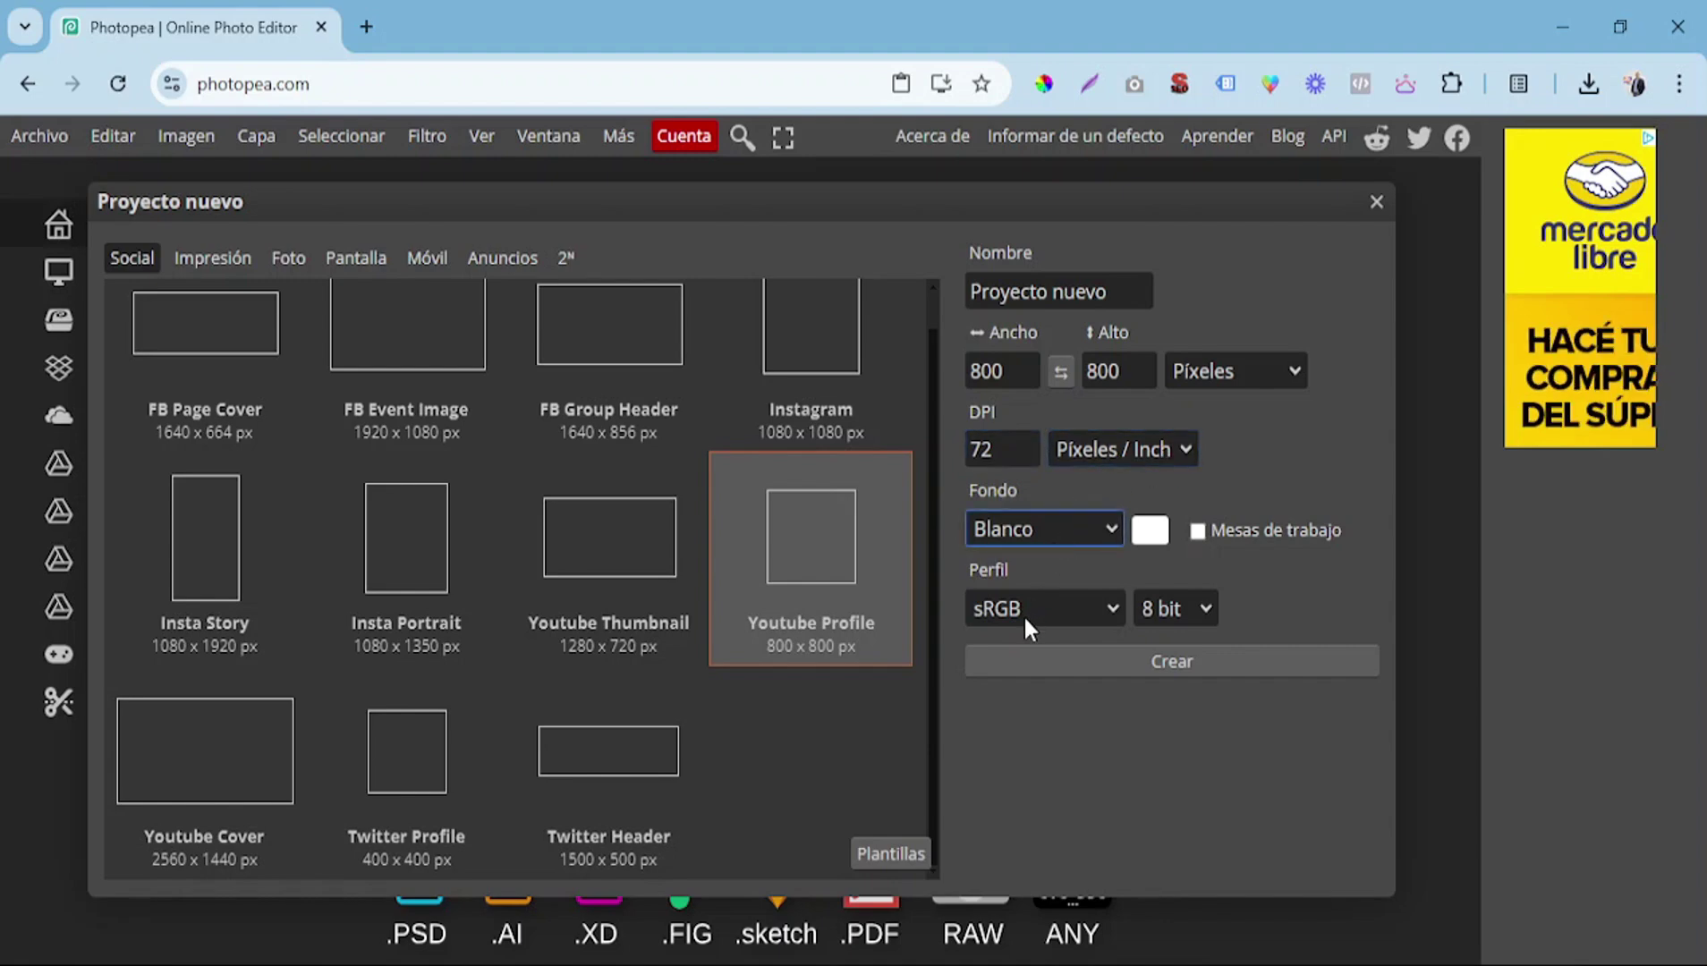
pyautogui.click(1020, 640)
pyautogui.click(1023, 535)
pyautogui.click(1003, 565)
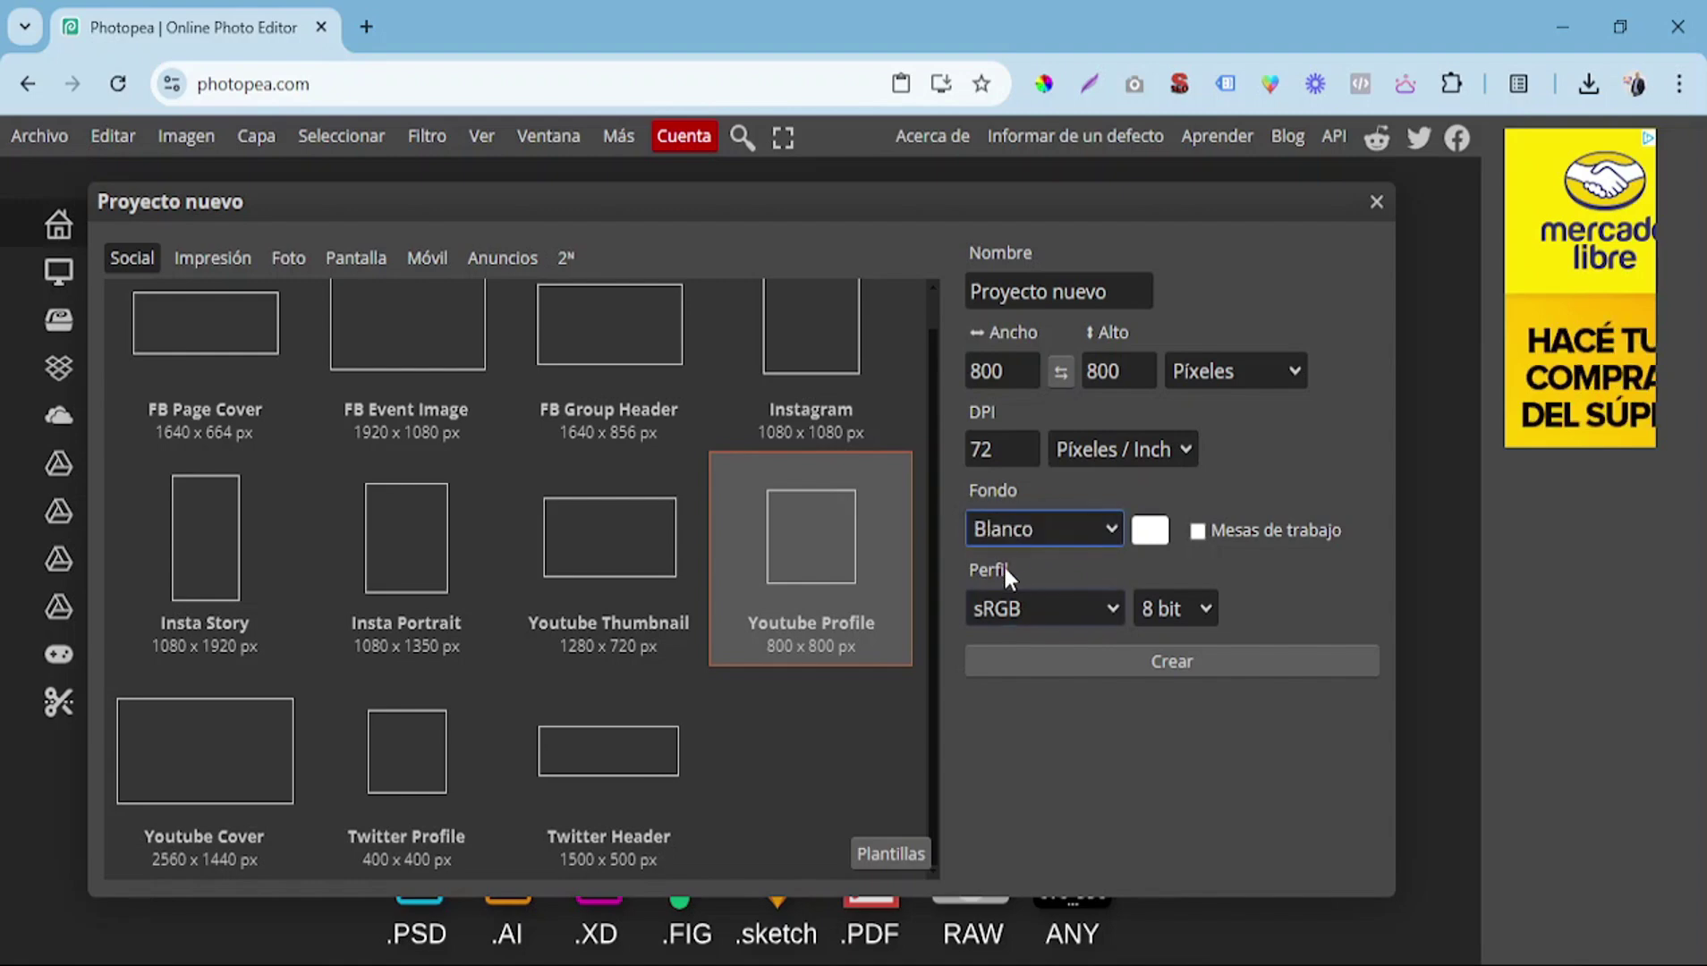
pyautogui.click(1144, 663)
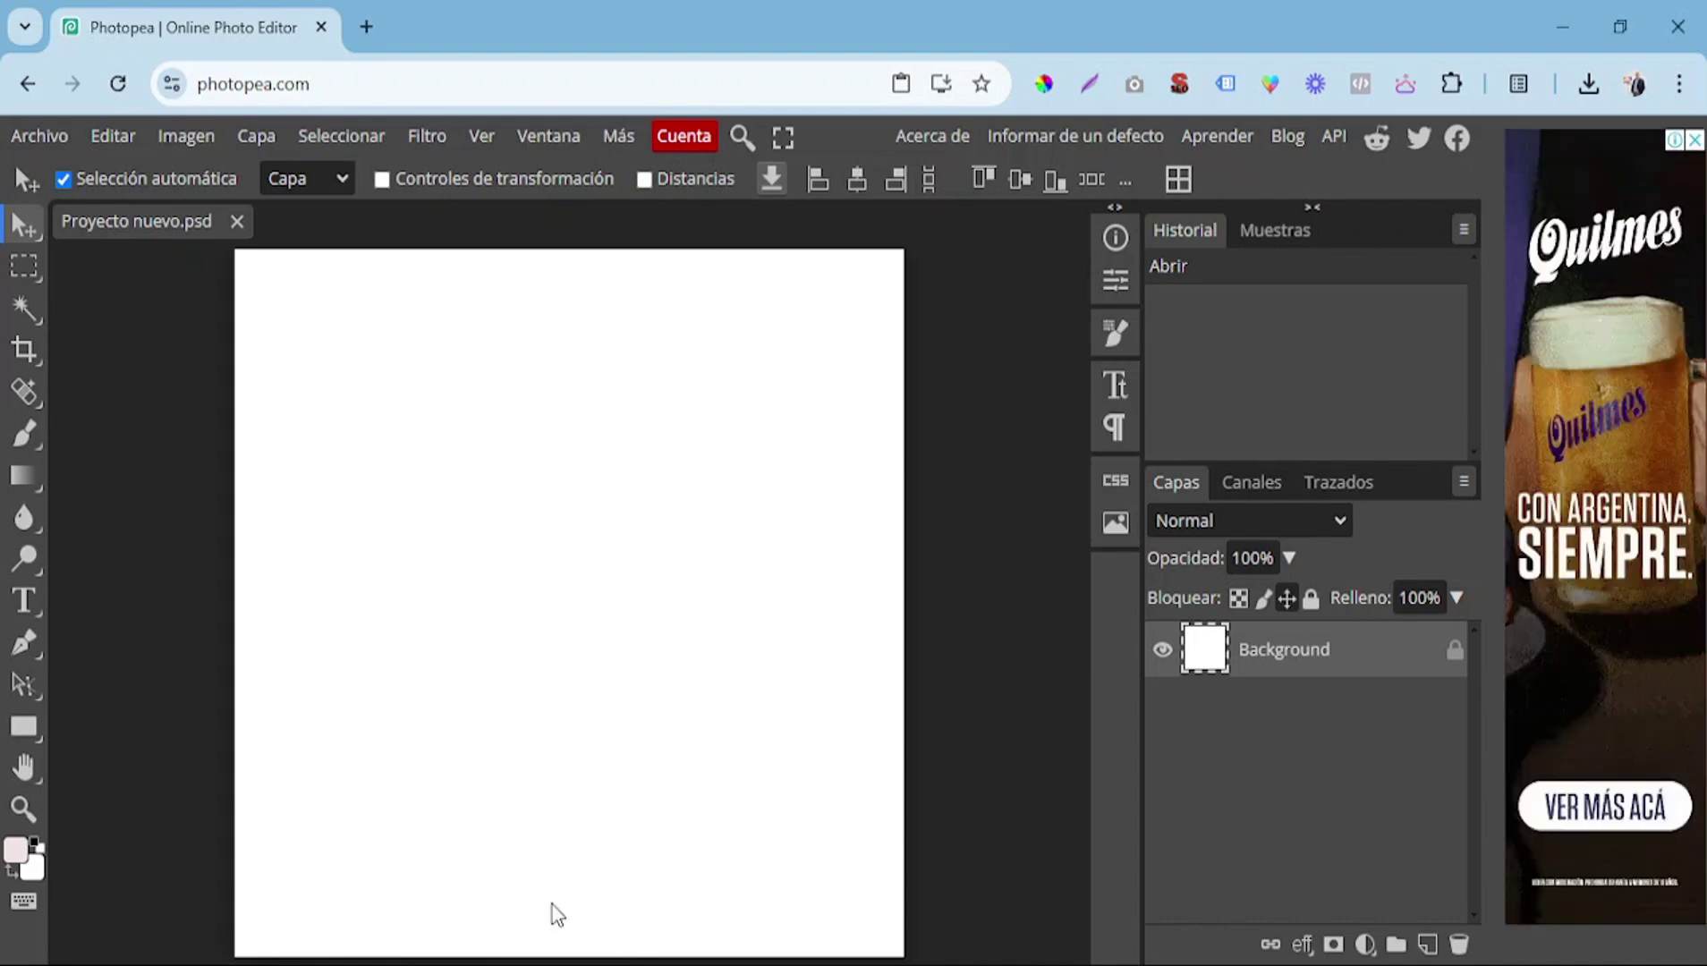
# - Place the filament bulb image on the canvas, scale it to about 154.5% and centre it at X 400, Y 400 px
pyautogui.moveTo(553, 913); pyautogui.dragTo(519, 608)
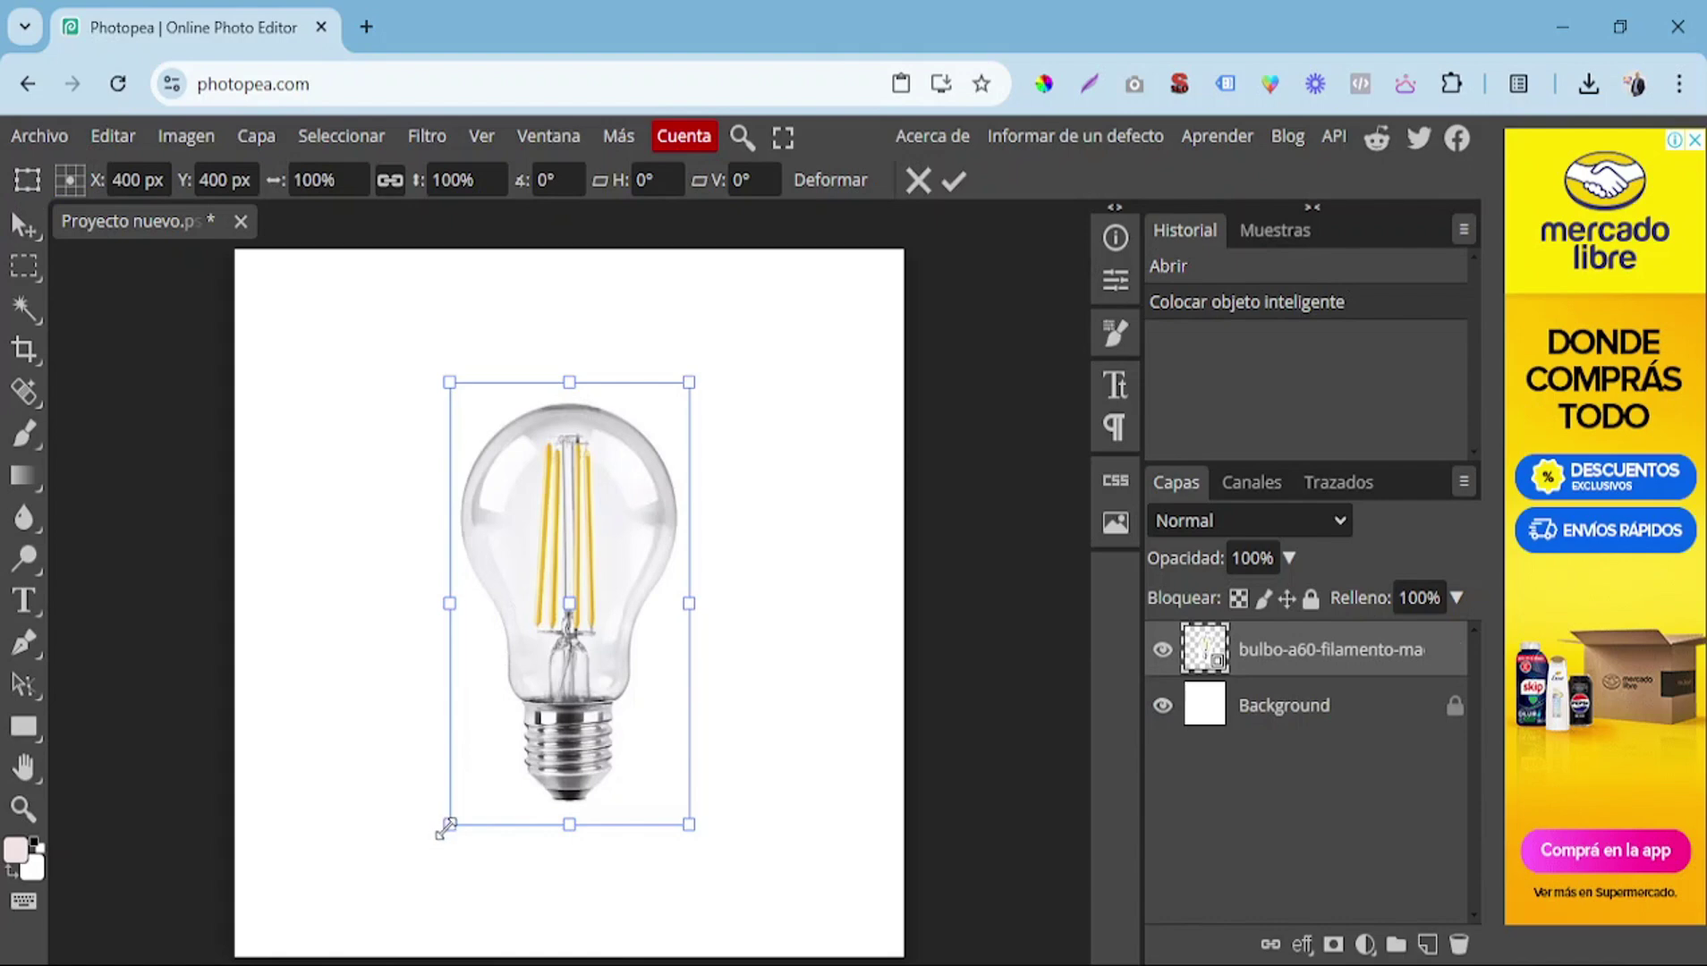
pyautogui.moveTo(447, 825); pyautogui.dragTo(346, 903)
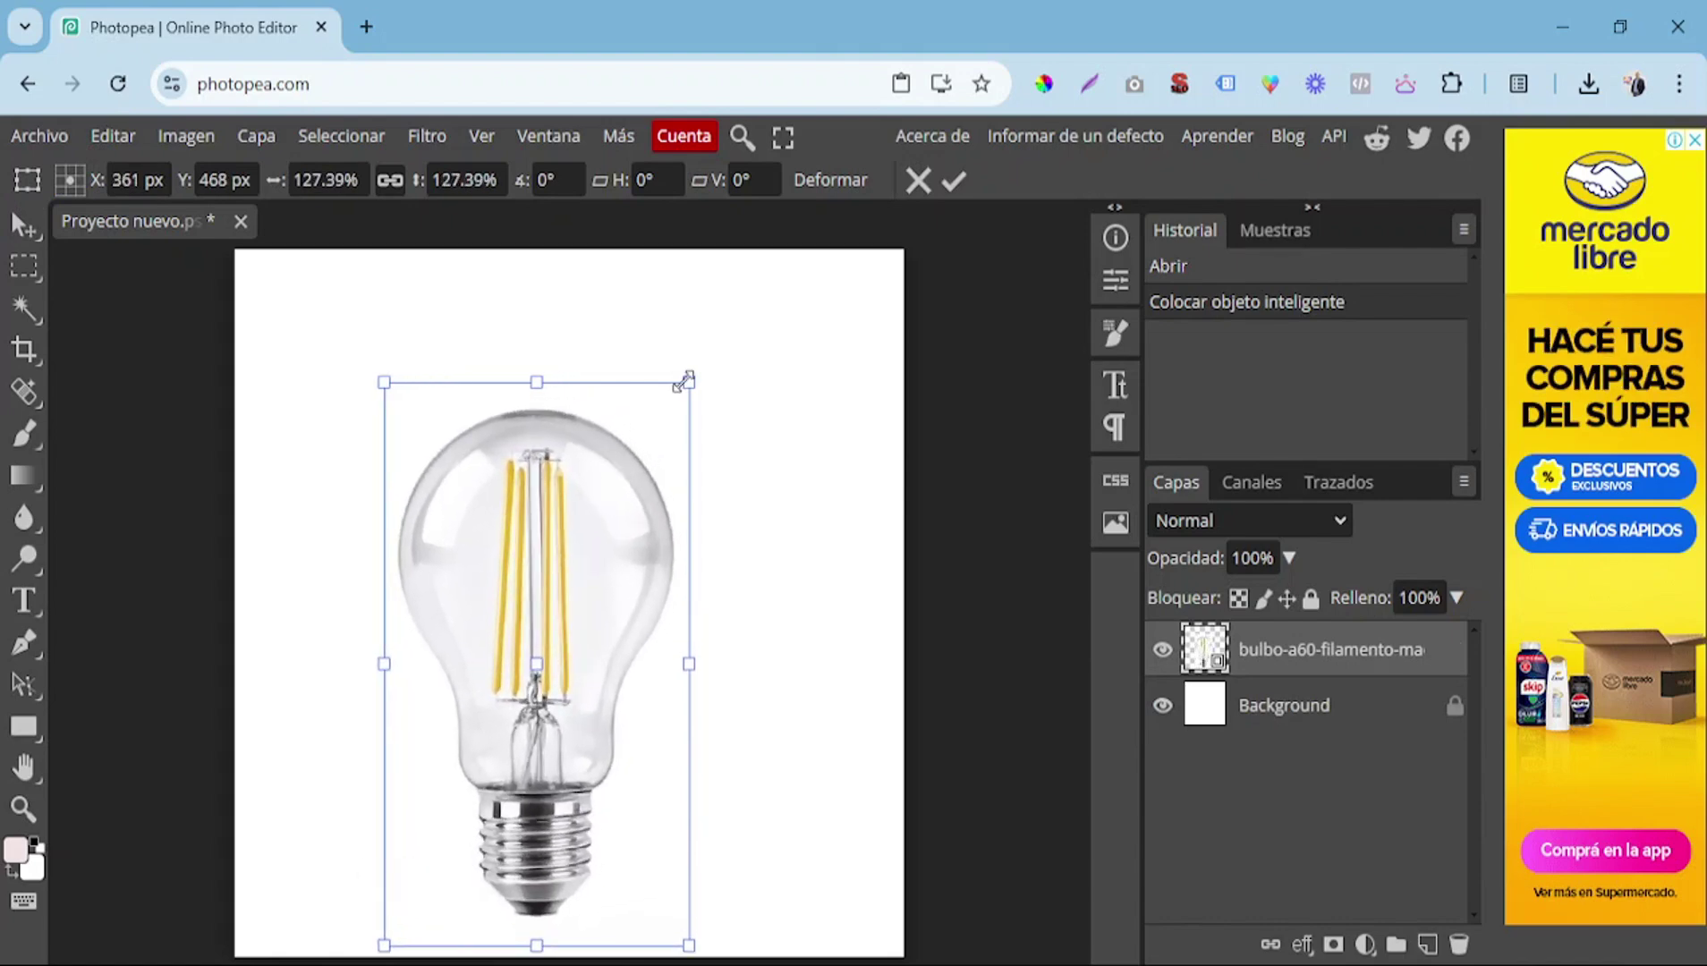
pyautogui.moveTo(686, 380); pyautogui.dragTo(759, 264)
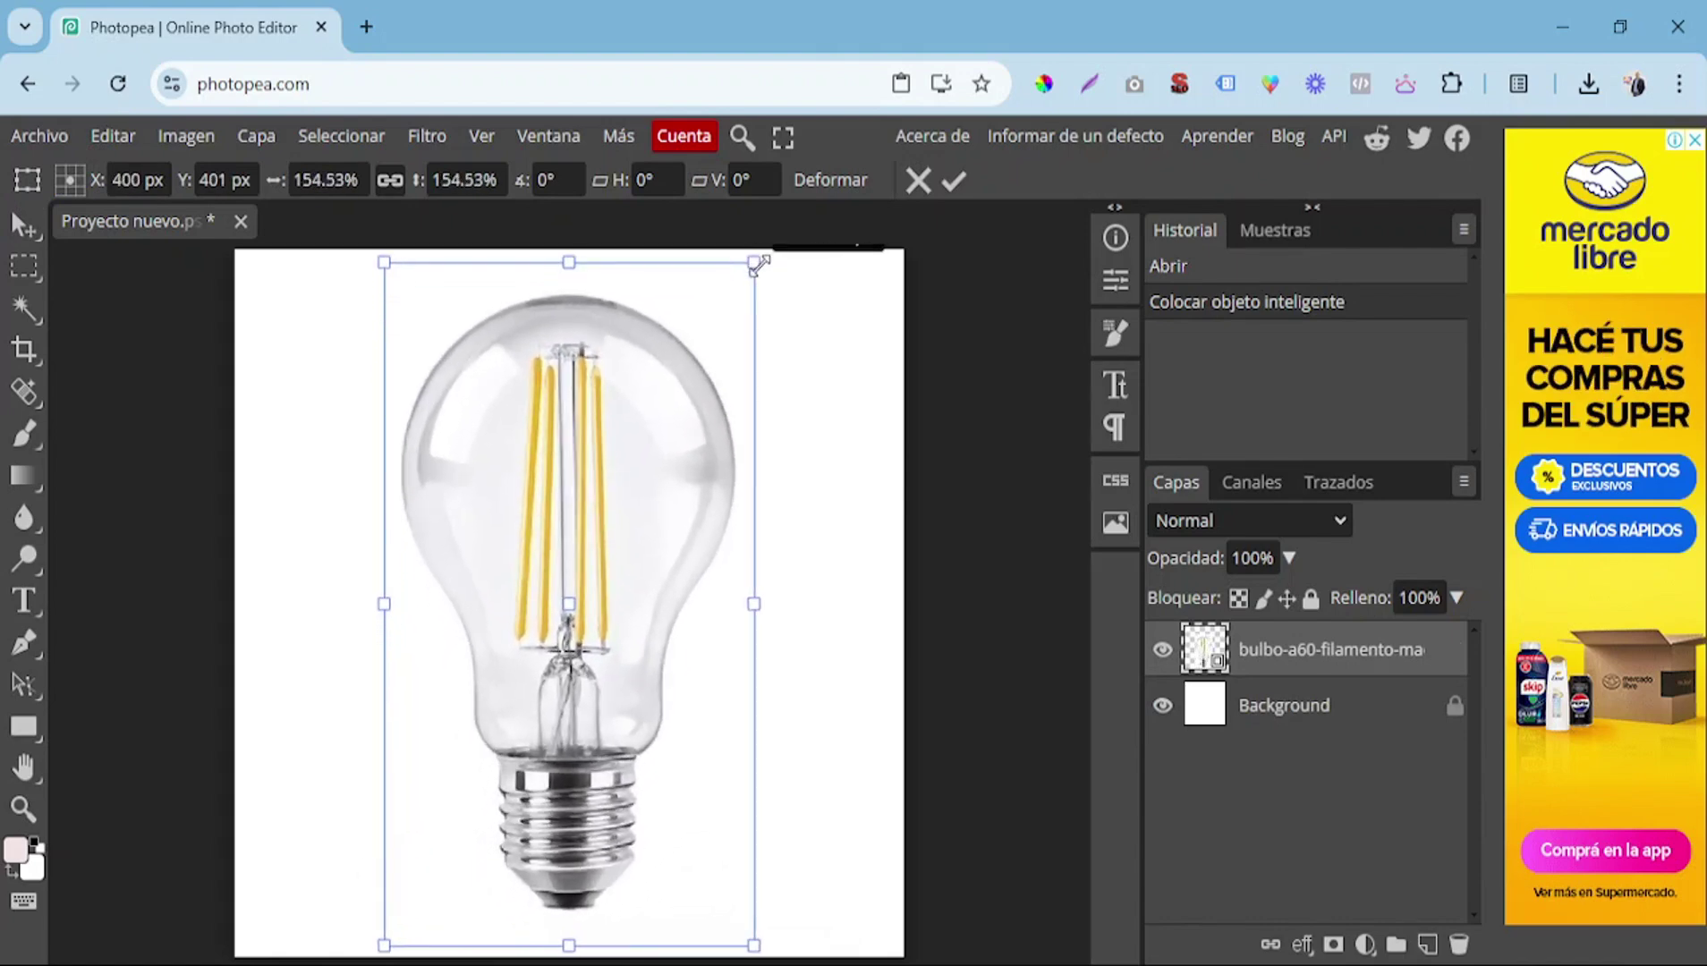
pyautogui.moveTo(551, 529)
pyautogui.mouseDown()
pyautogui.moveTo(571, 531)
pyautogui.moveTo(547, 512)
pyautogui.moveTo(548, 529)
pyautogui.mouseUp()
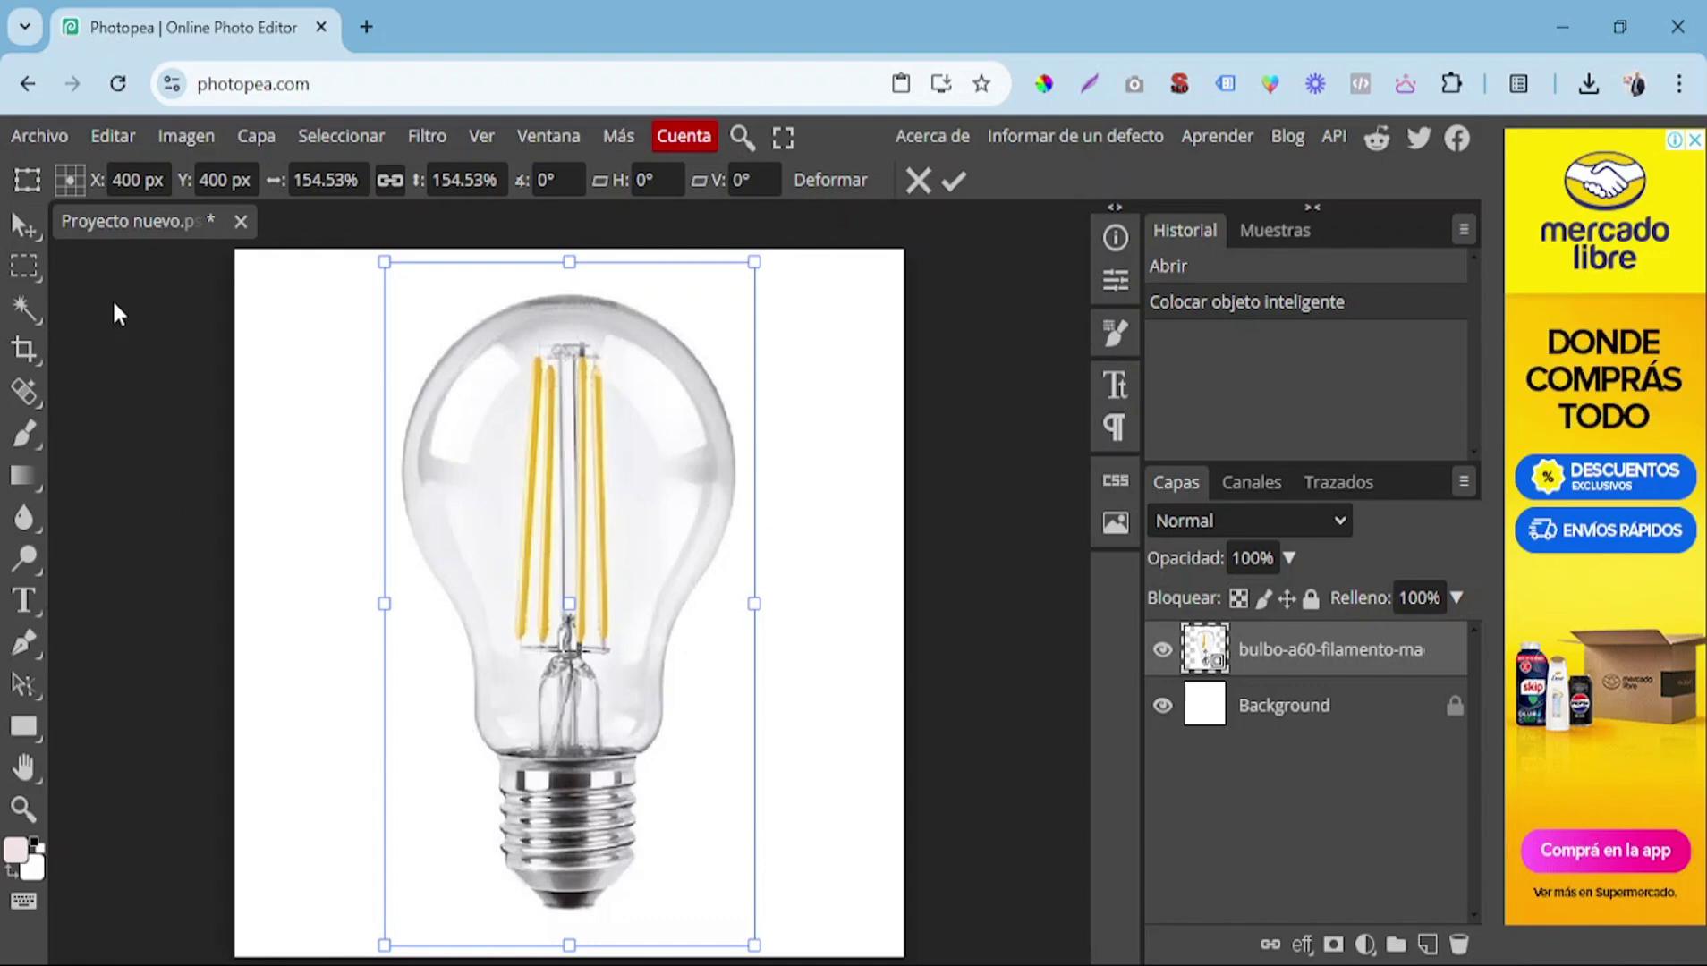
# - Start a JPG export of the bulb image and check its preview and its width and height
pyautogui.click(56, 143)
pyautogui.click(54, 140)
pyautogui.click(53, 141)
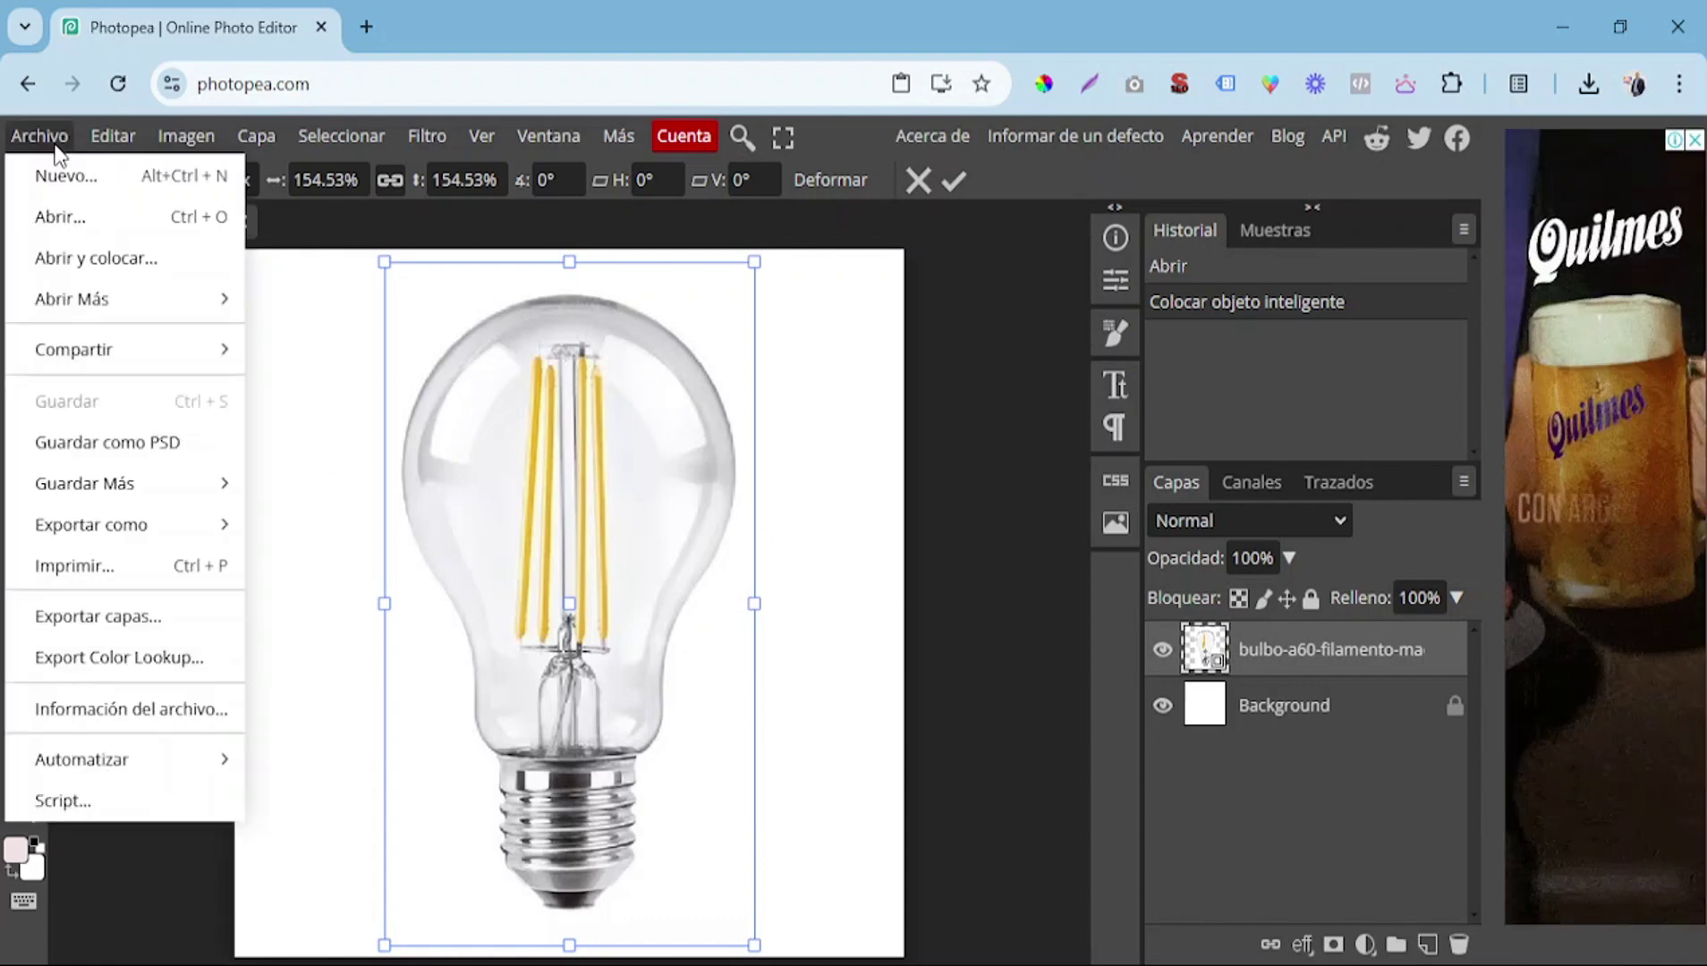
pyautogui.moveTo(215, 527)
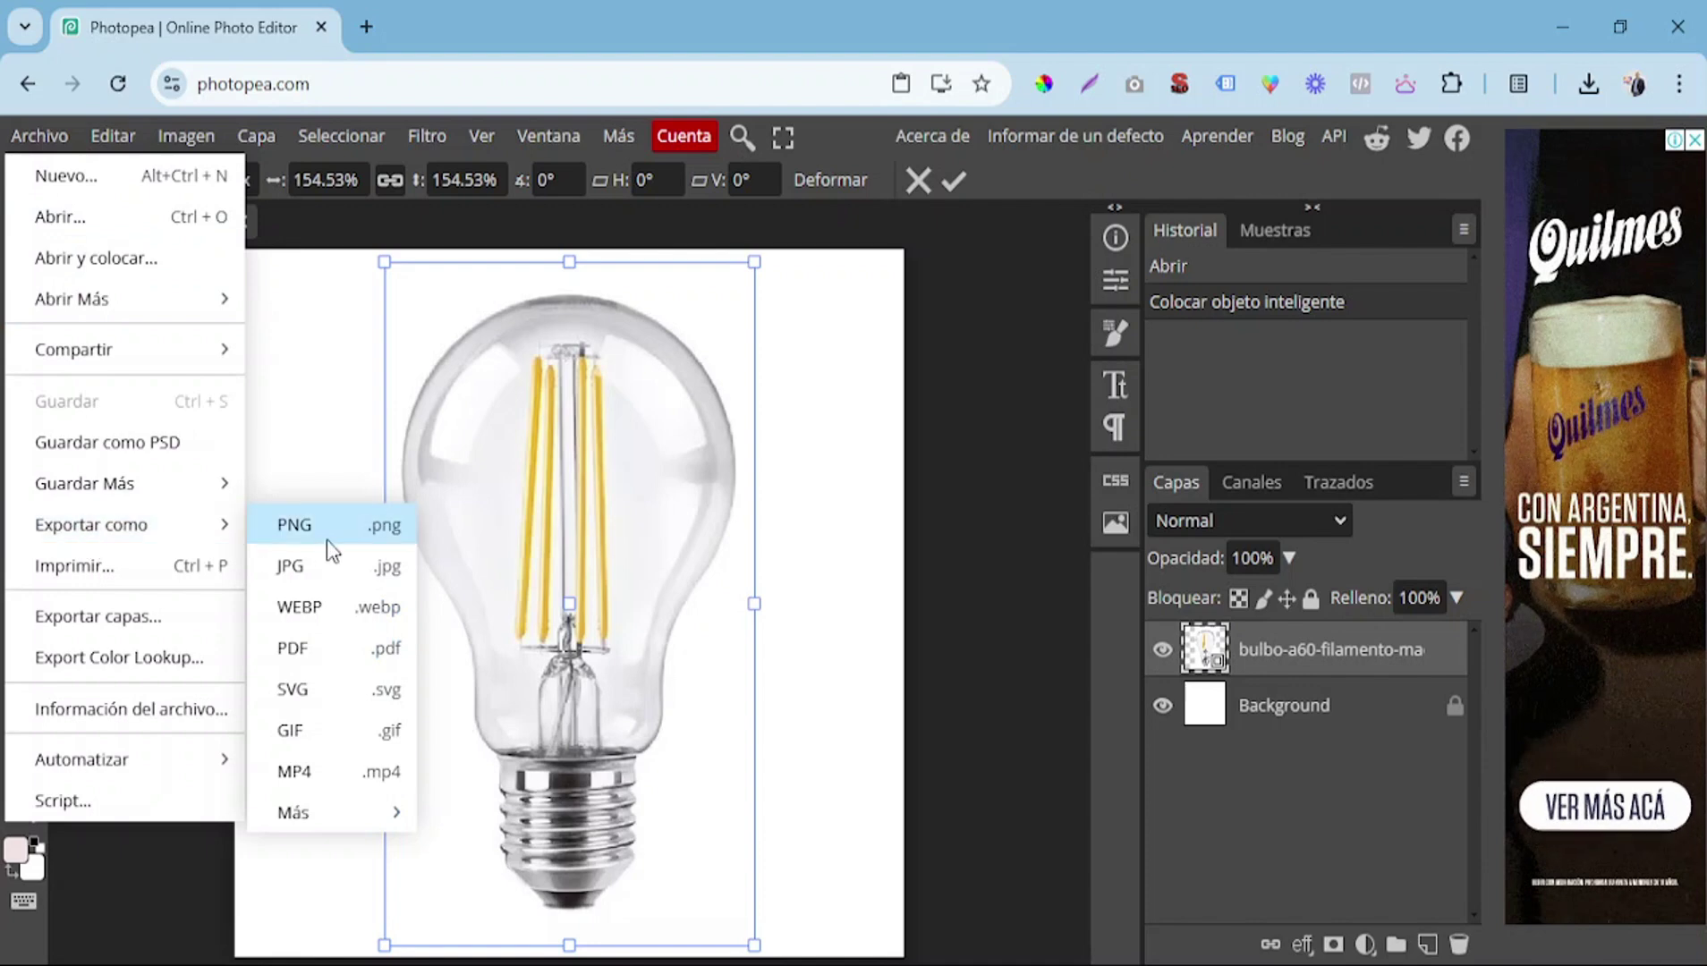
pyautogui.click(304, 586)
pyautogui.scroll(3, 505, 585)
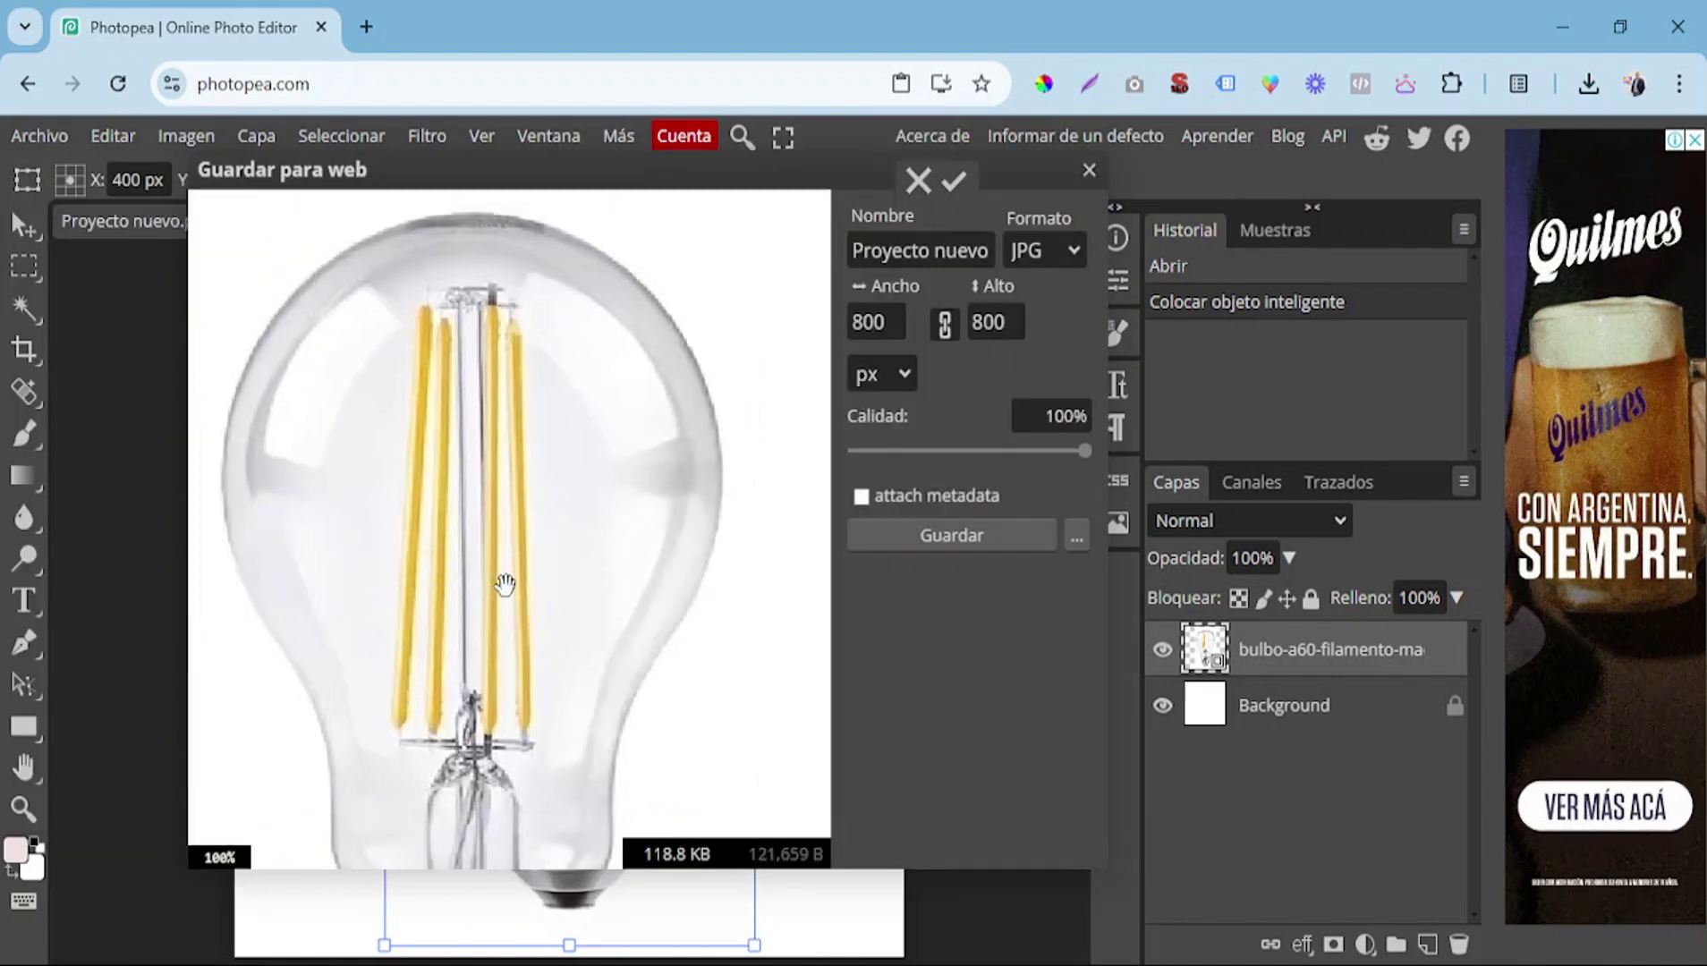
pyautogui.moveTo(505, 584); pyautogui.dragTo(721, 699)
pyautogui.doubleClick(868, 322)
pyautogui.doubleClick(991, 320)
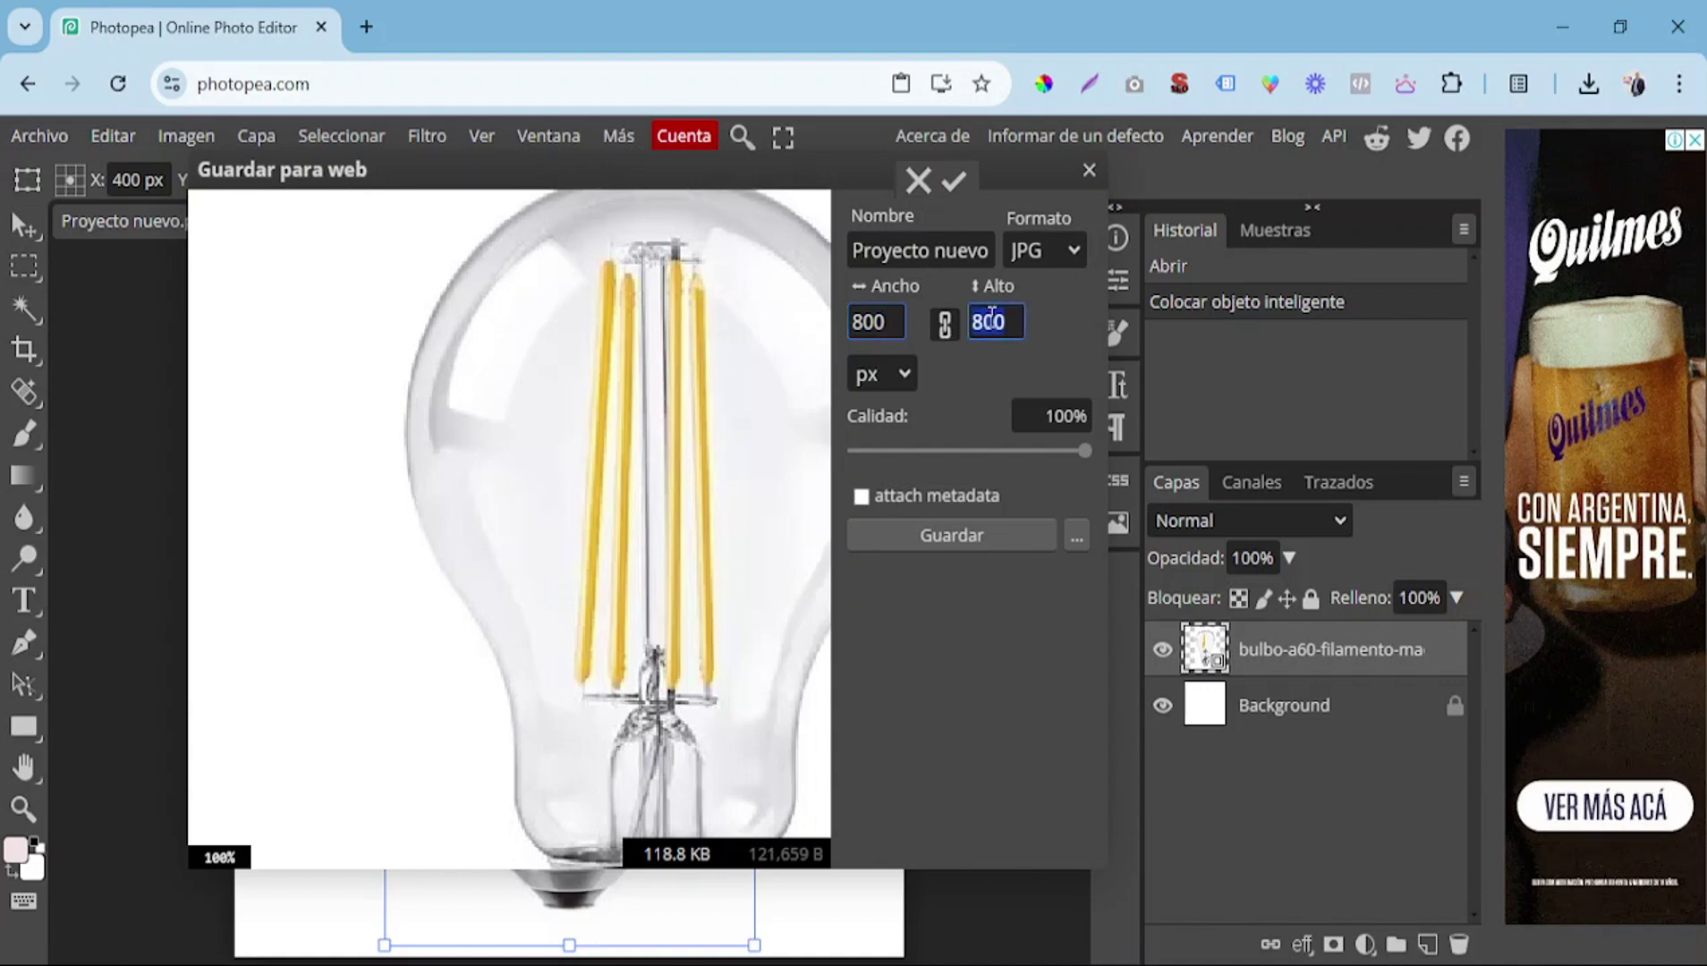
# - Name the exported file lampara-led-grande
pyautogui.click(940, 252)
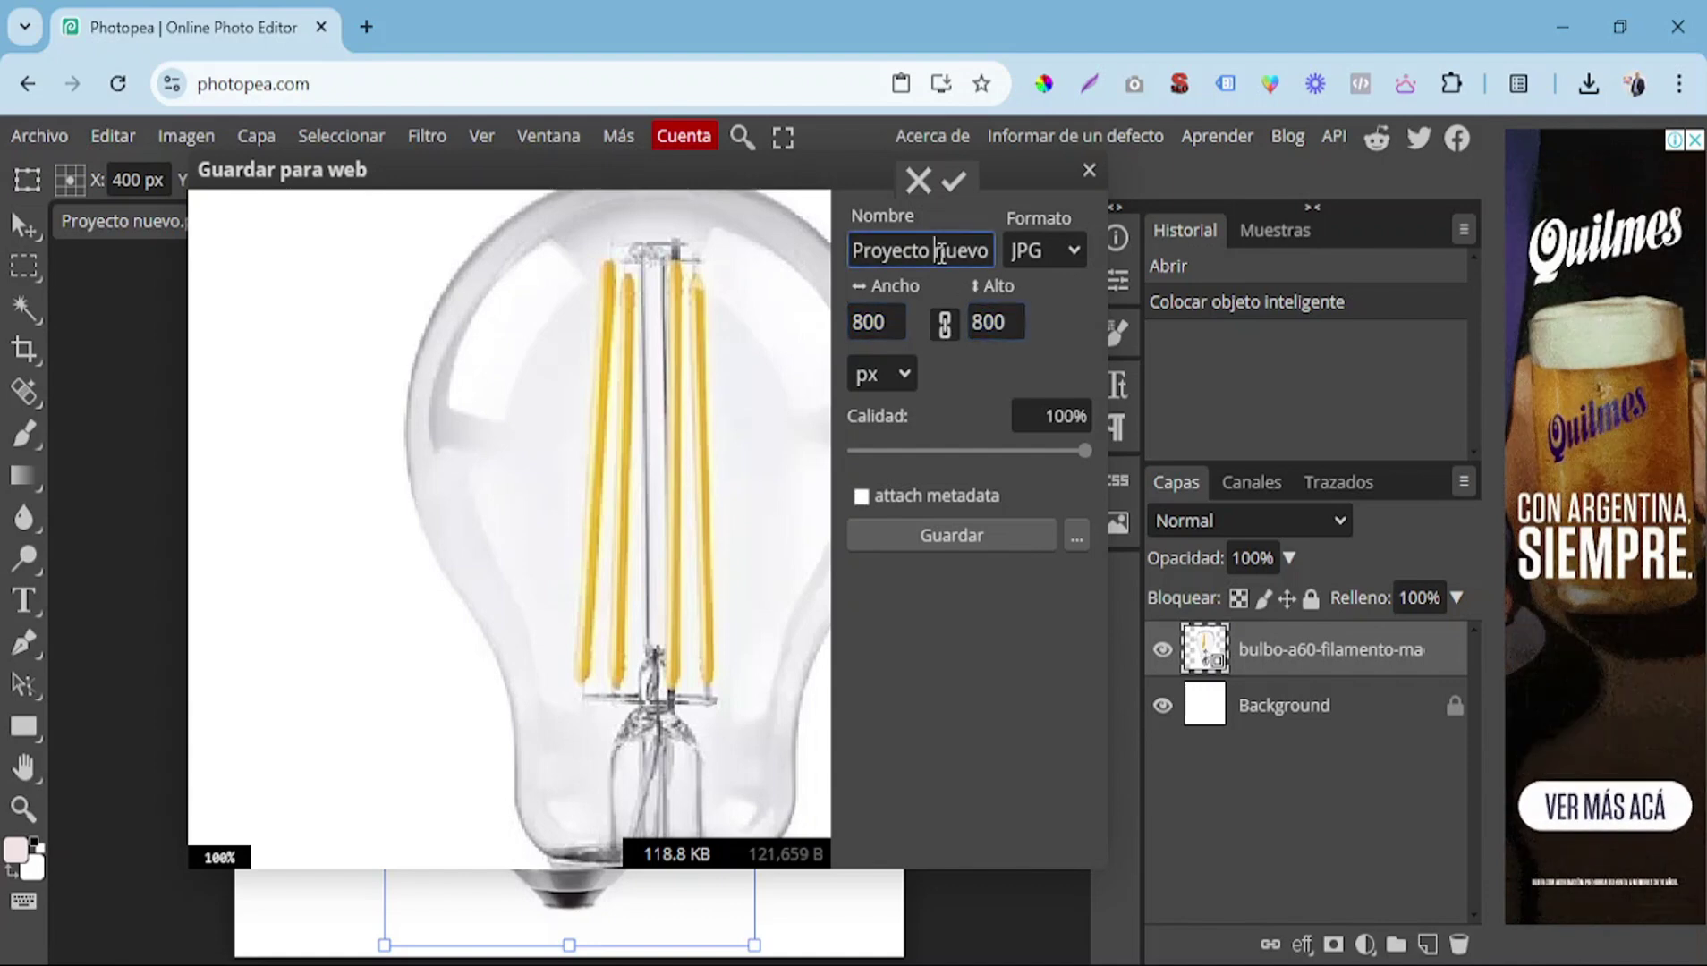
pyautogui.tripleClick(941, 251)
pyautogui.click(871, 271)
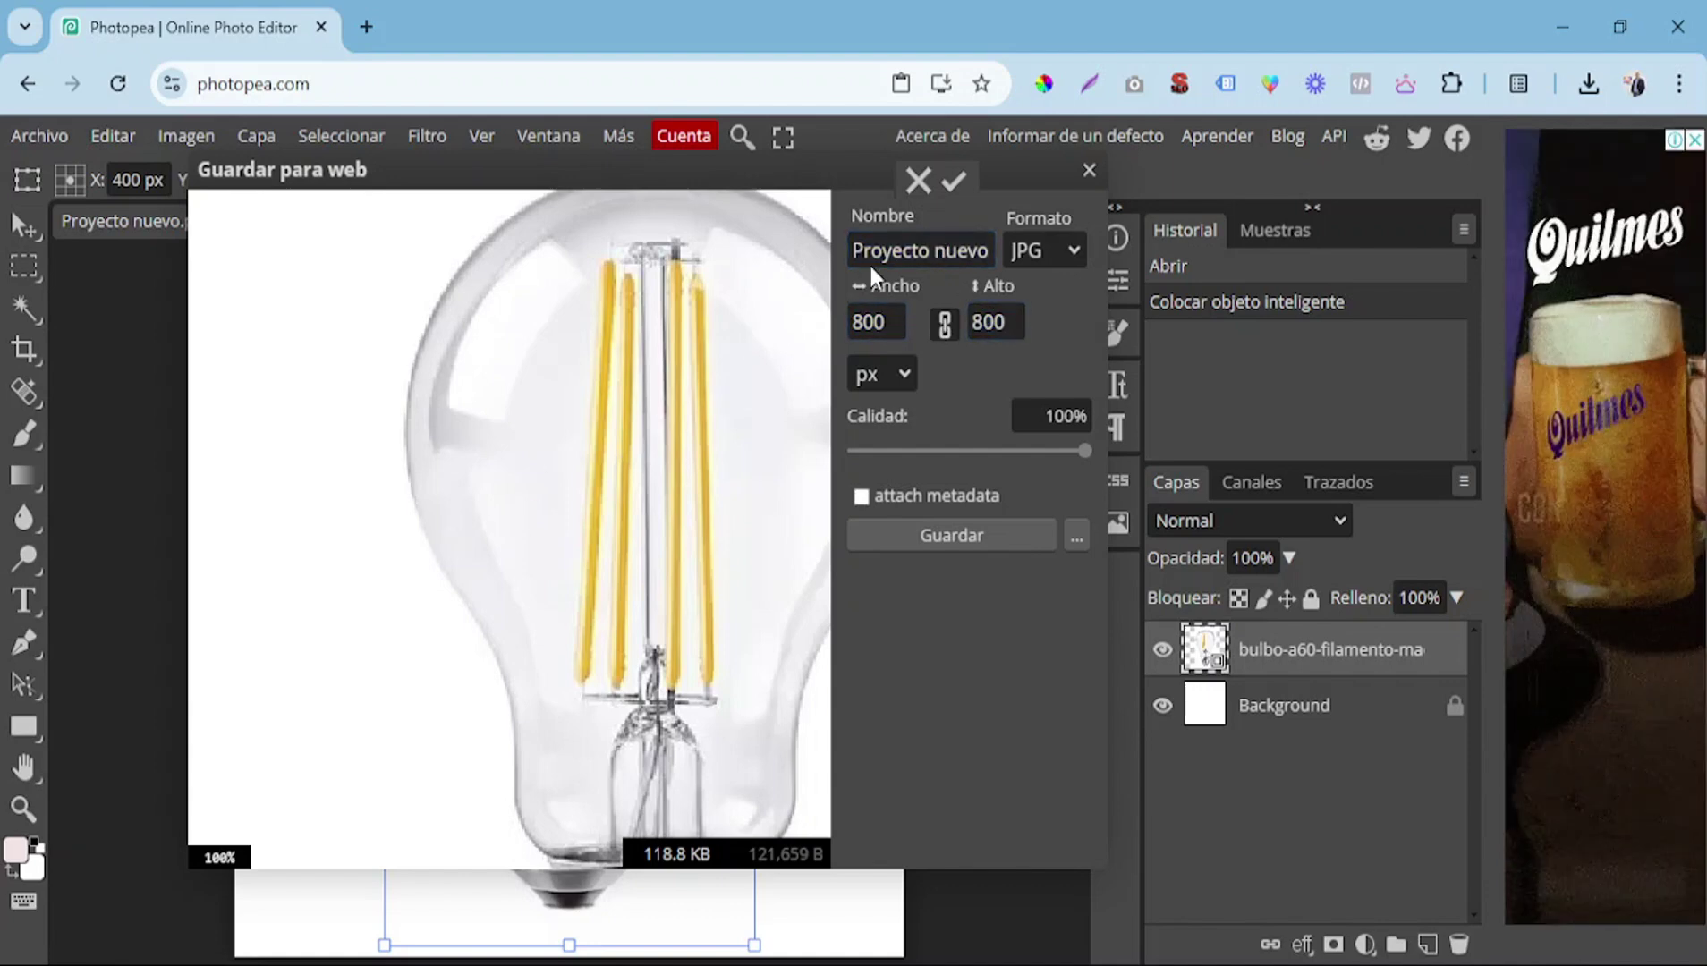
pyautogui.tripleClick(873, 258)
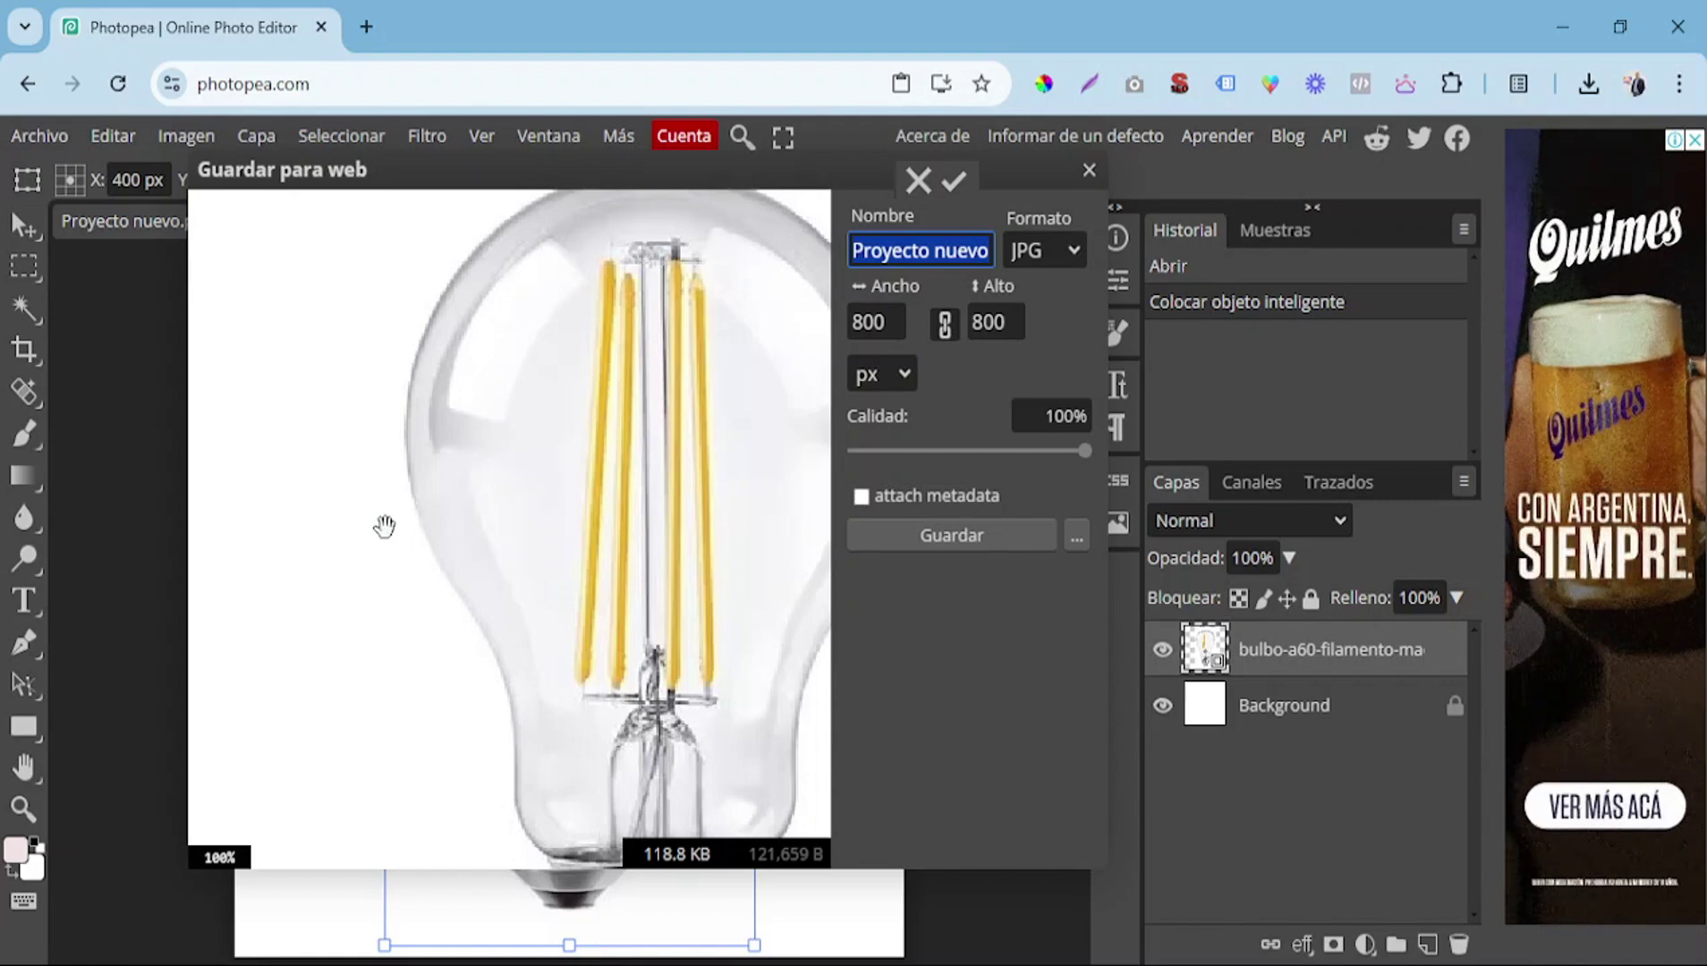
pyautogui.write('lampara')
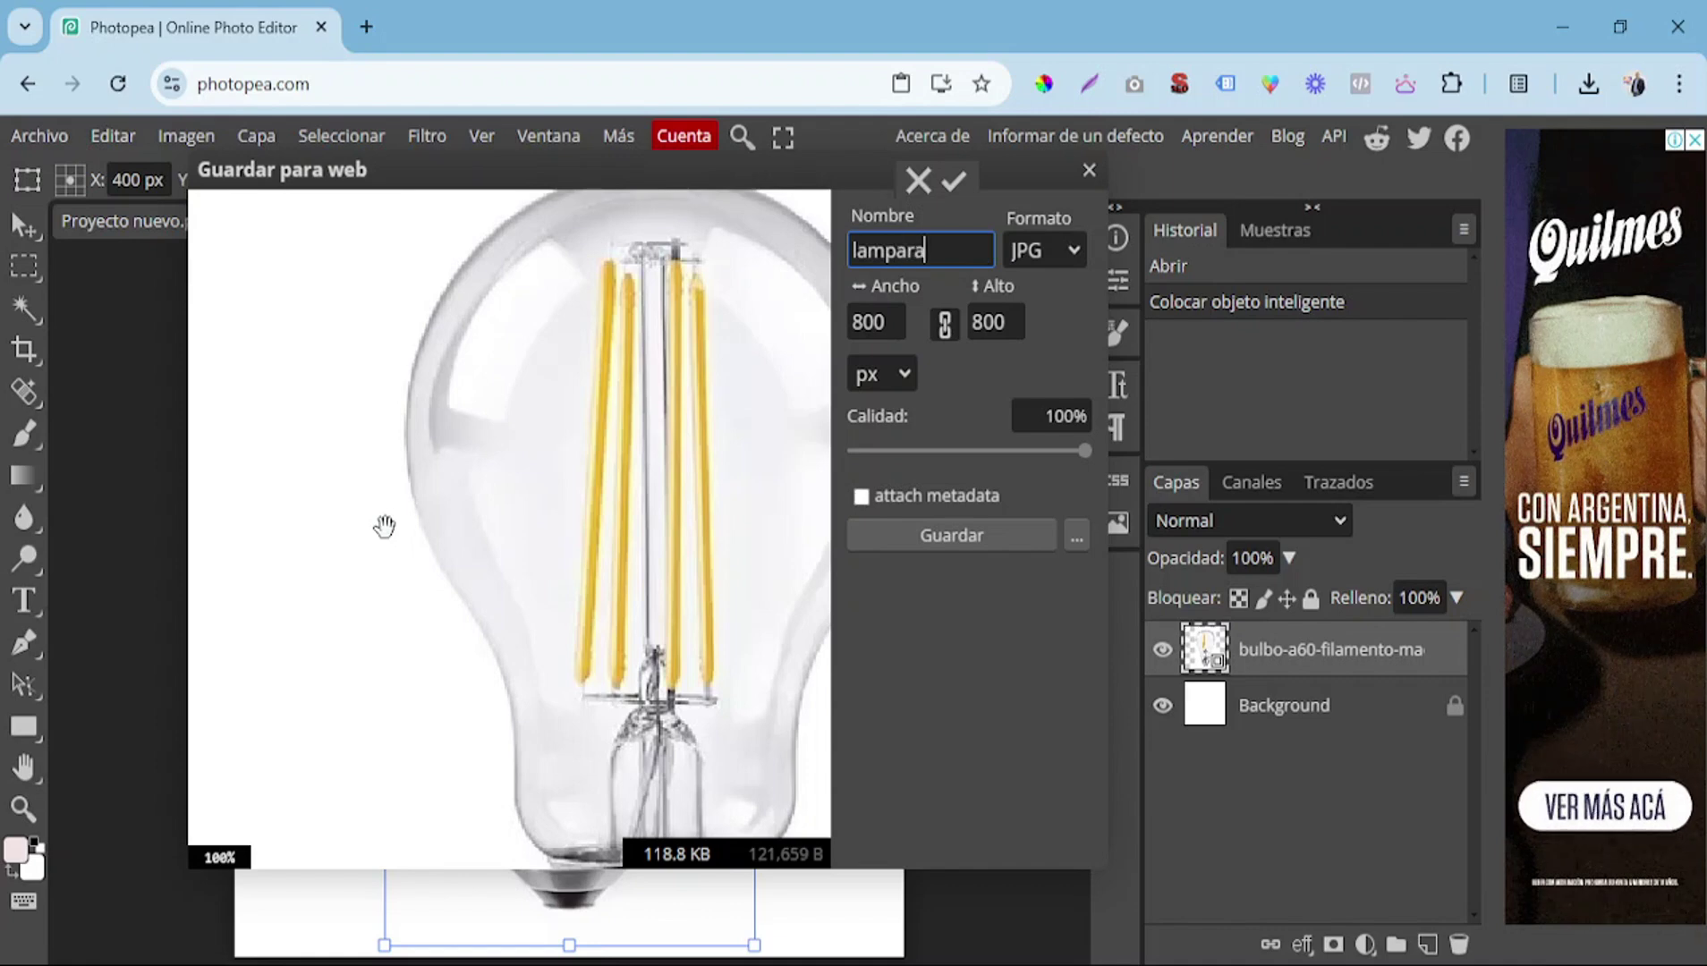
pyautogui.write('-led-')
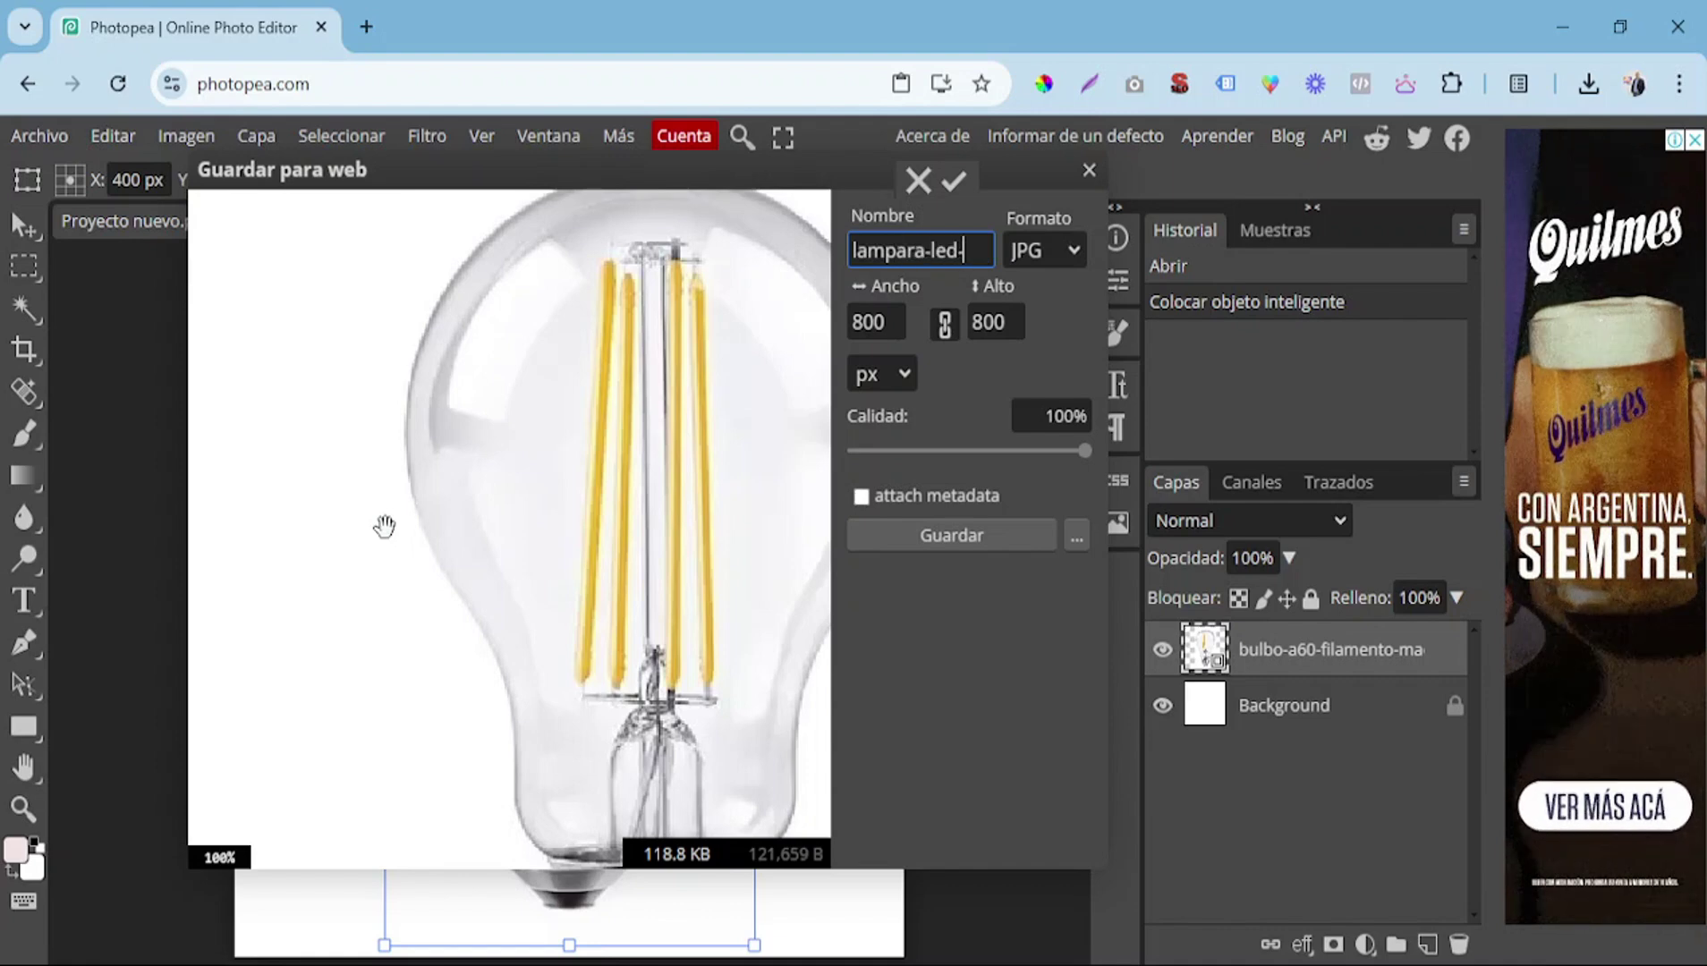
pyautogui.write('grande')
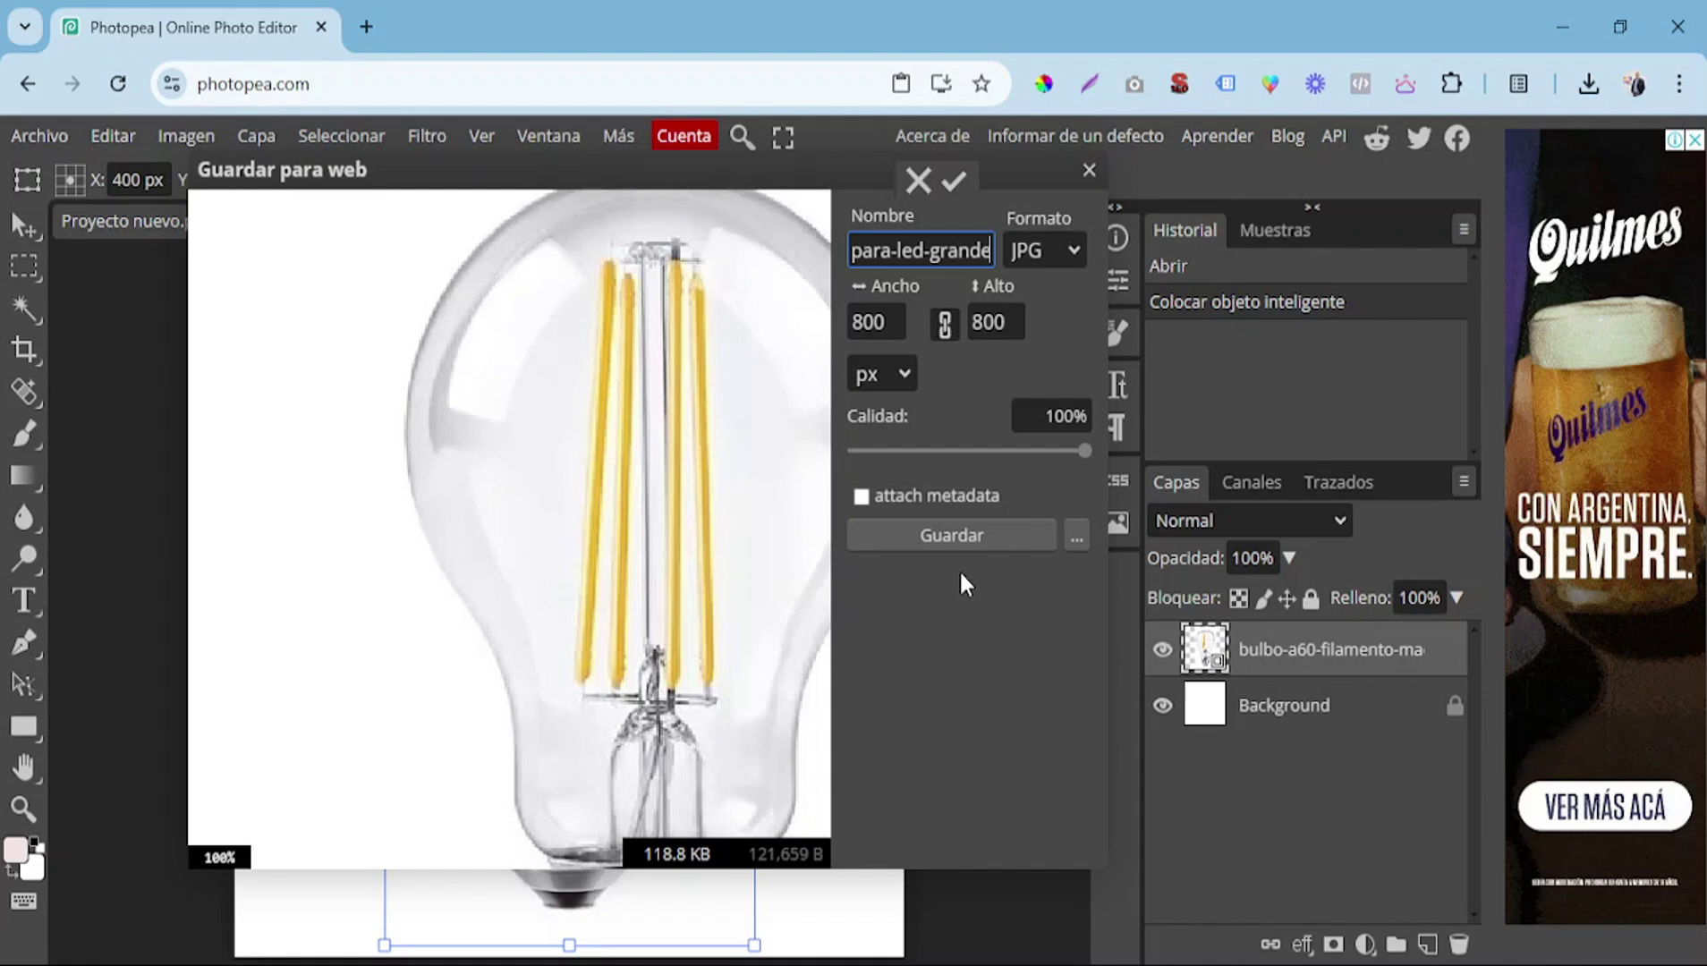
# - Lower the JPG quality to 90% and save the exported image
pyautogui.moveTo(1086, 452); pyautogui.dragTo(1063, 466)
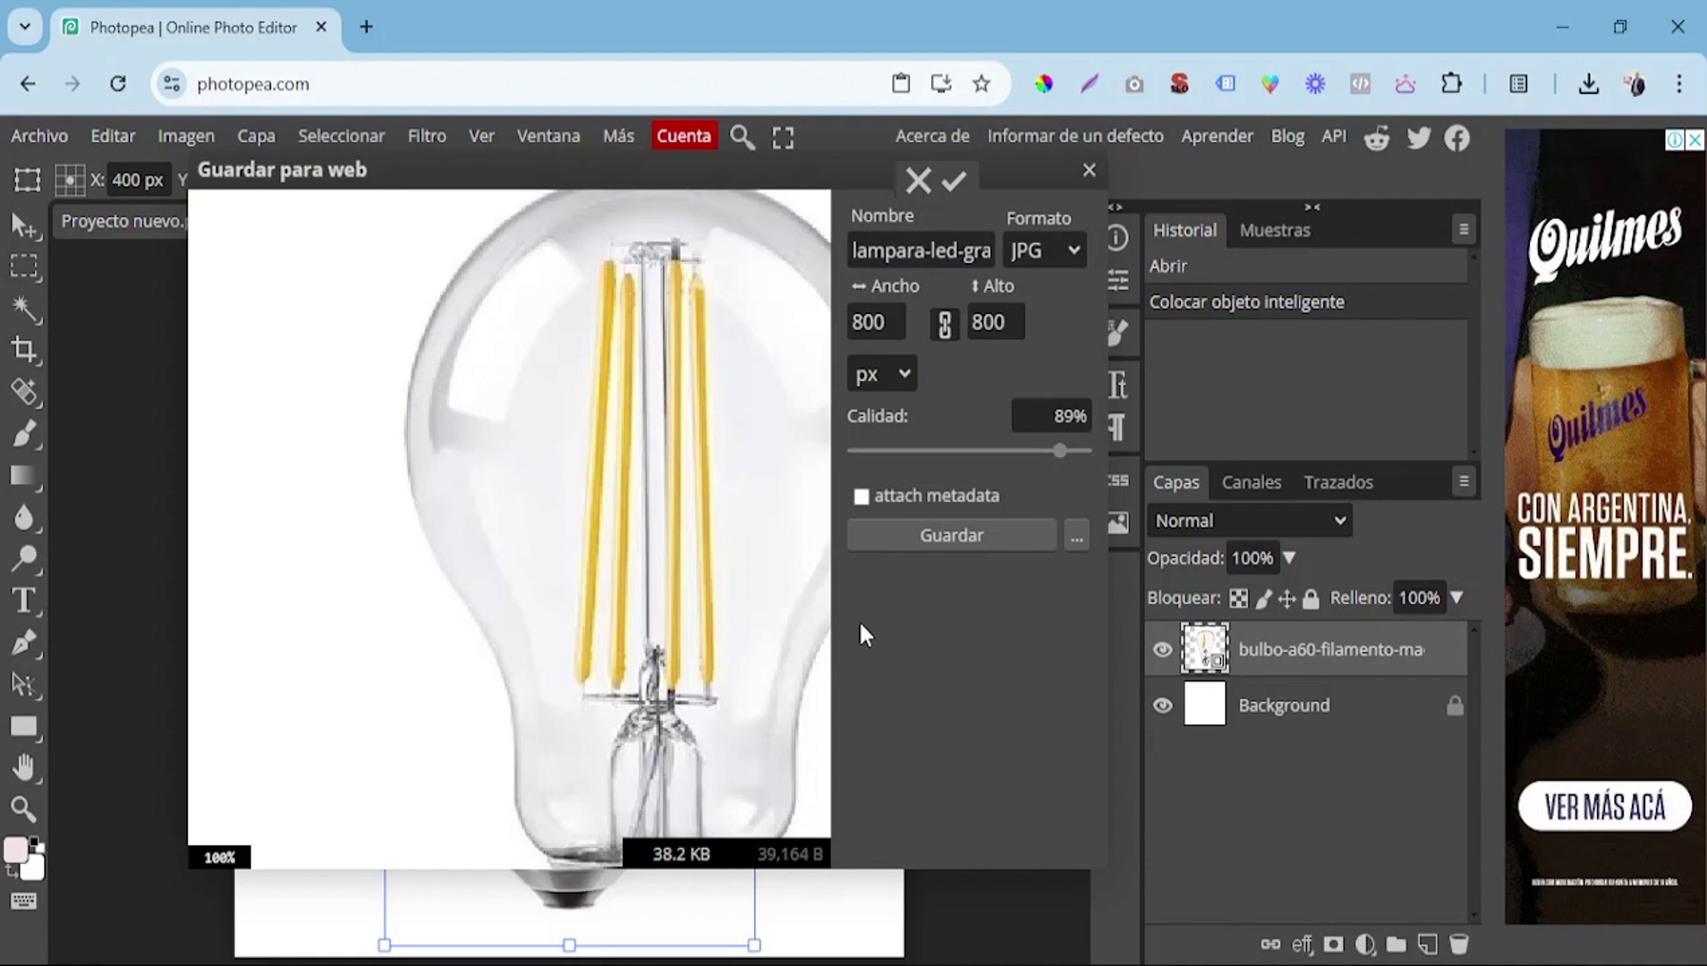
pyautogui.moveTo(1063, 471); pyautogui.dragTo(1065, 465)
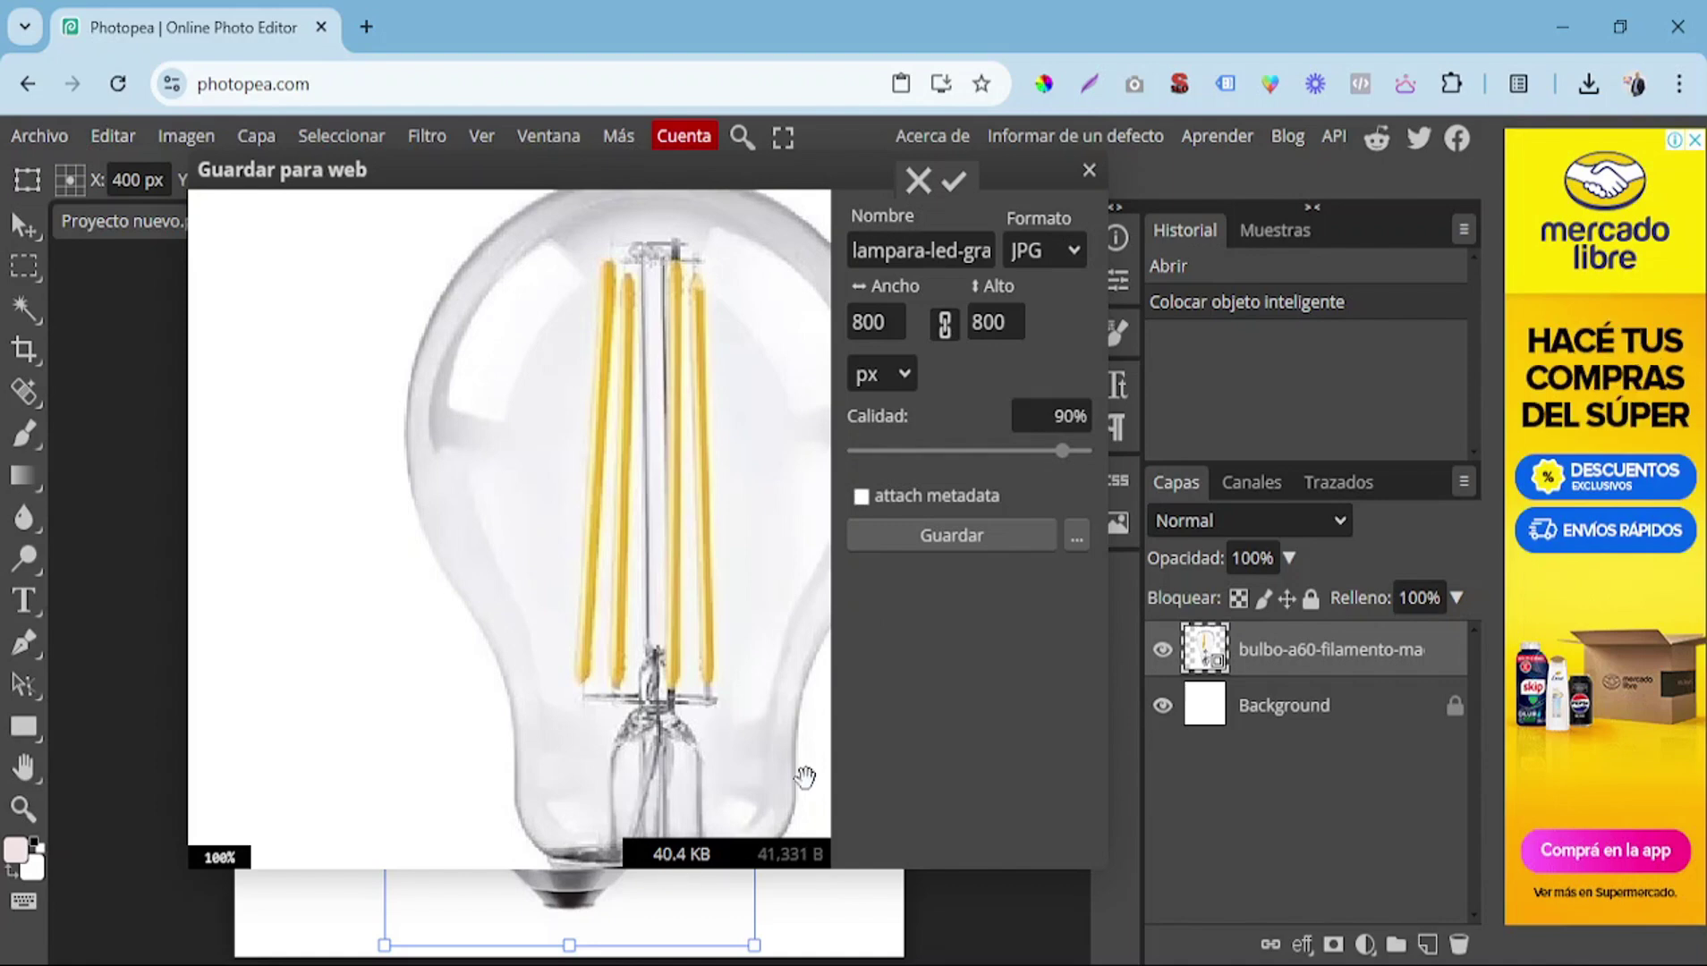
pyautogui.click(972, 535)
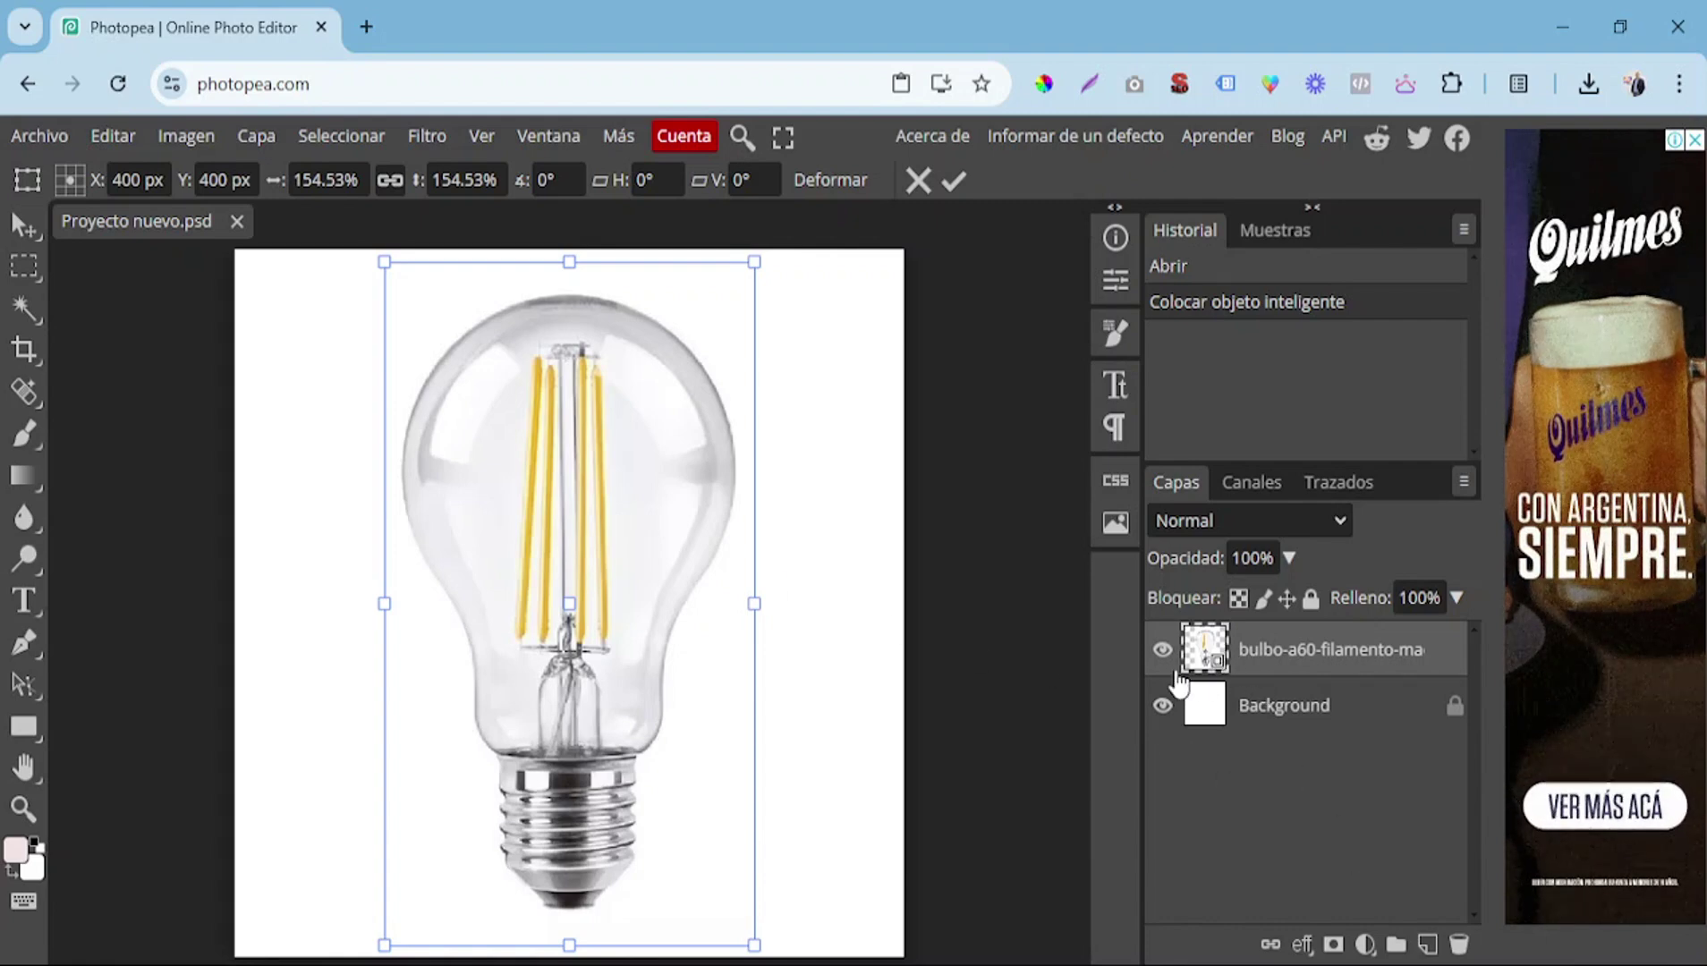
# - Replace the filament bulb layer with the MACROLED bulb image, scaled to about 150% and centred at X 400, Y 400 px
pyautogui.click(1462, 941)
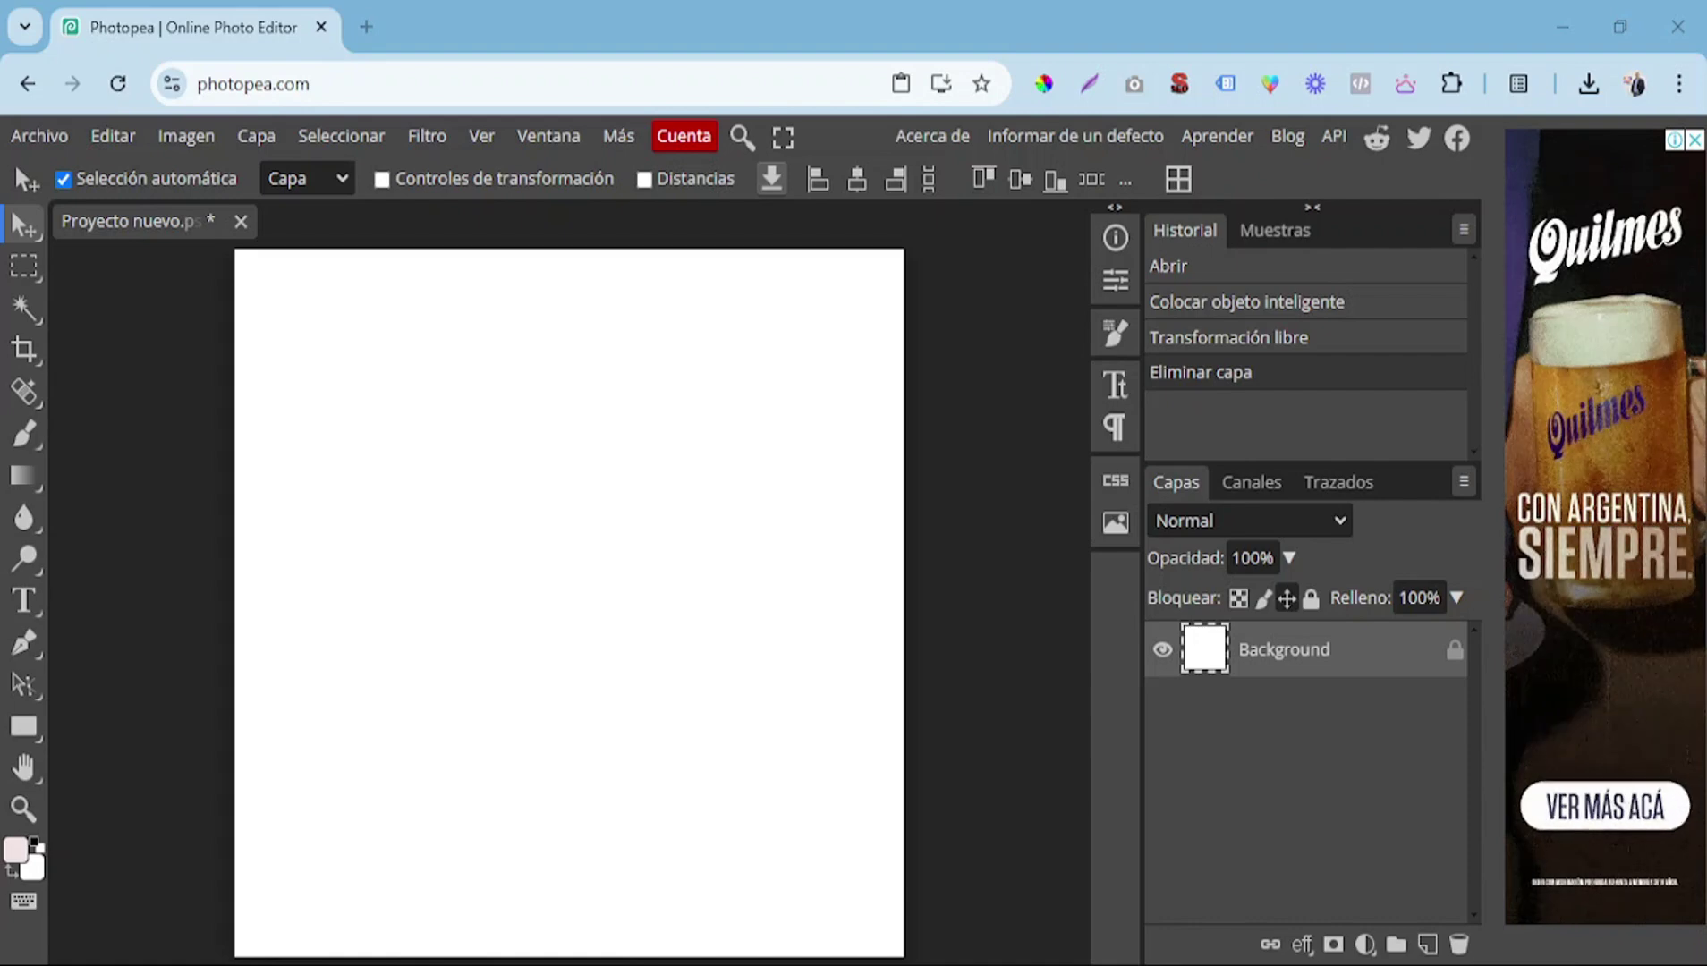
pyautogui.moveTo(615, 805); pyautogui.dragTo(547, 630)
pyautogui.moveTo(417, 823); pyautogui.dragTo(336, 938)
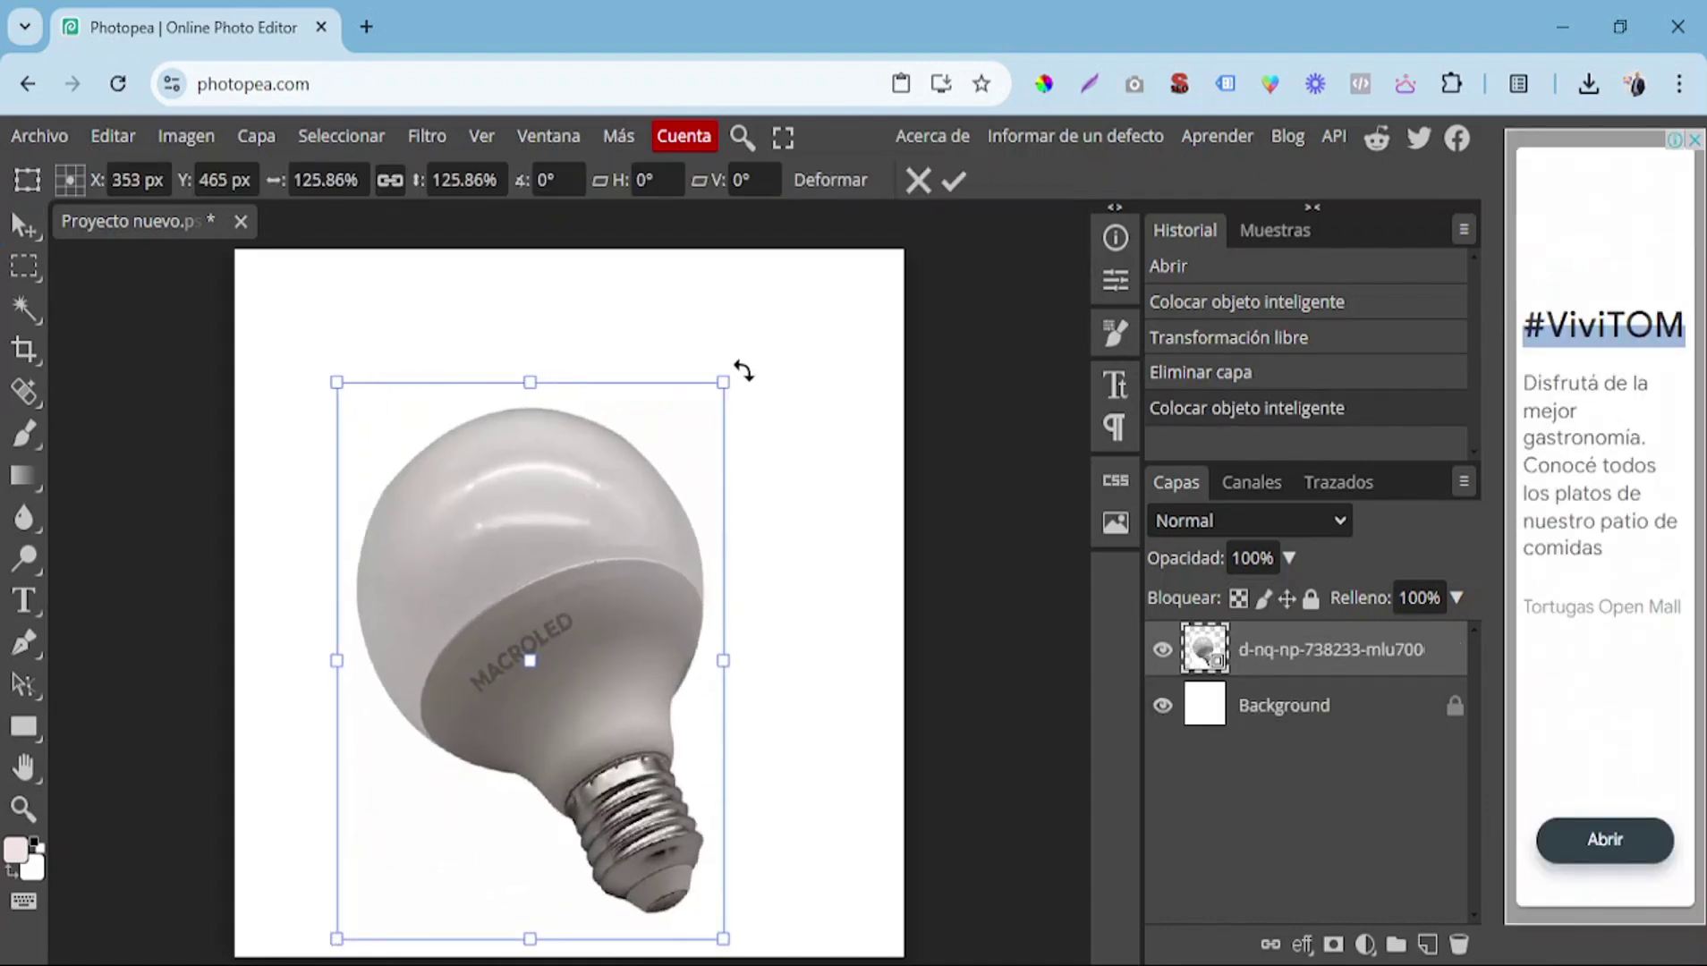
pyautogui.moveTo(723, 382); pyautogui.dragTo(805, 305)
pyautogui.moveTo(638, 483); pyautogui.dragTo(644, 494)
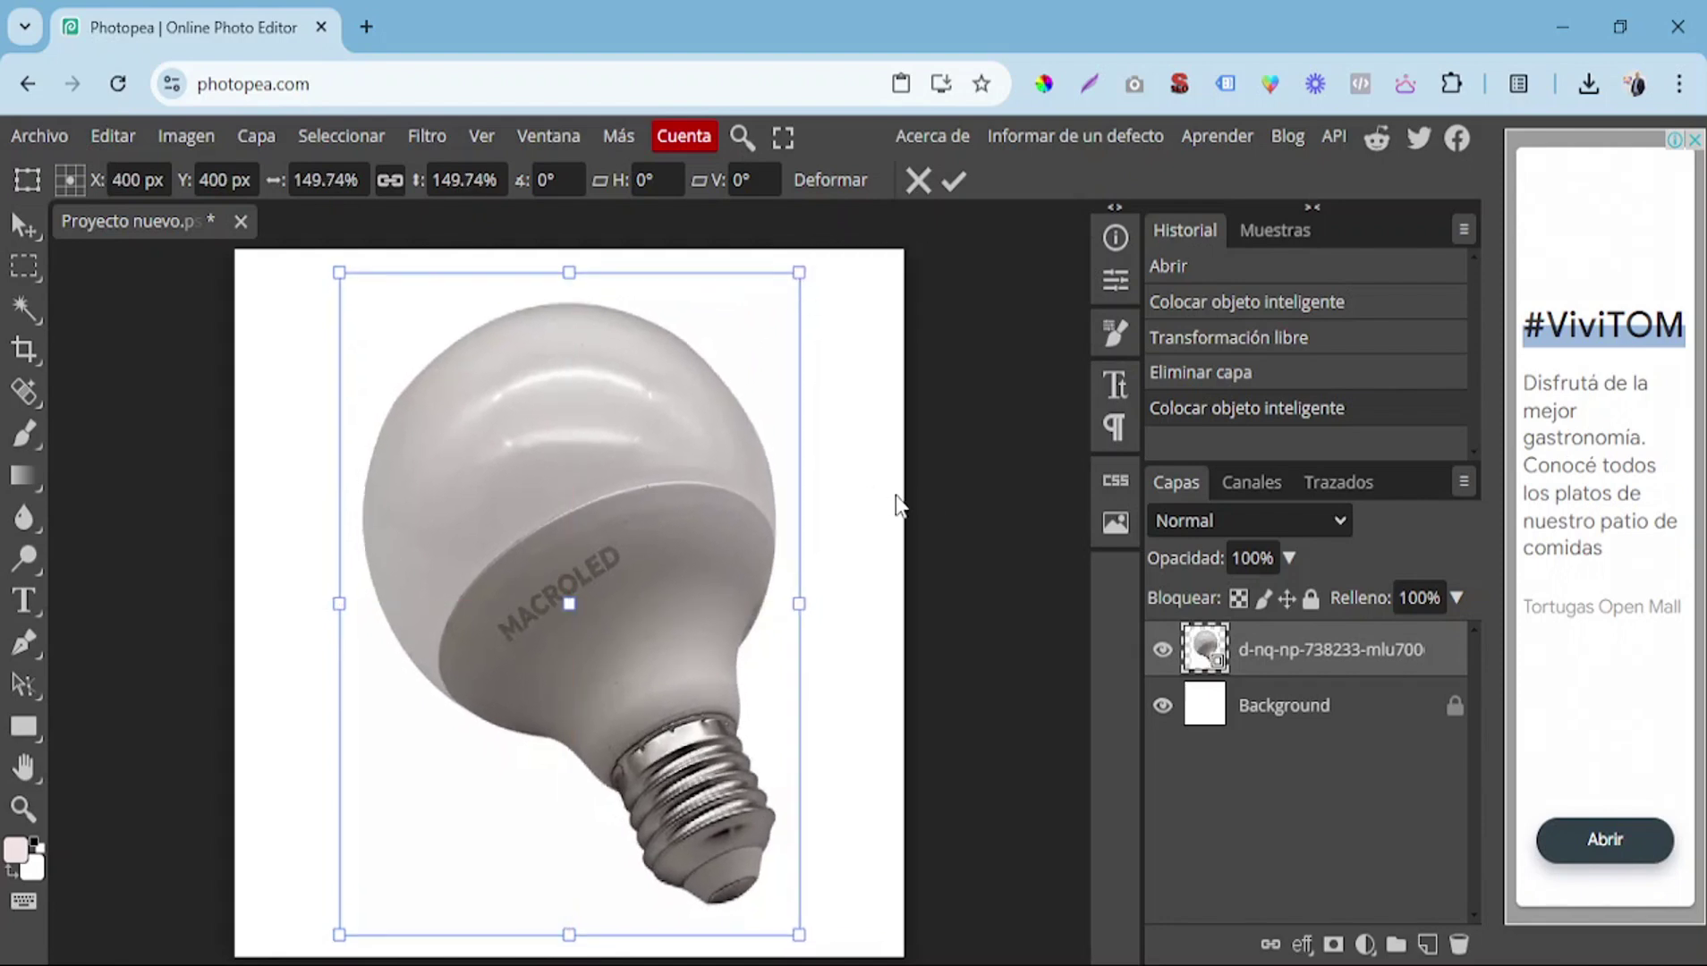
pyautogui.click(955, 182)
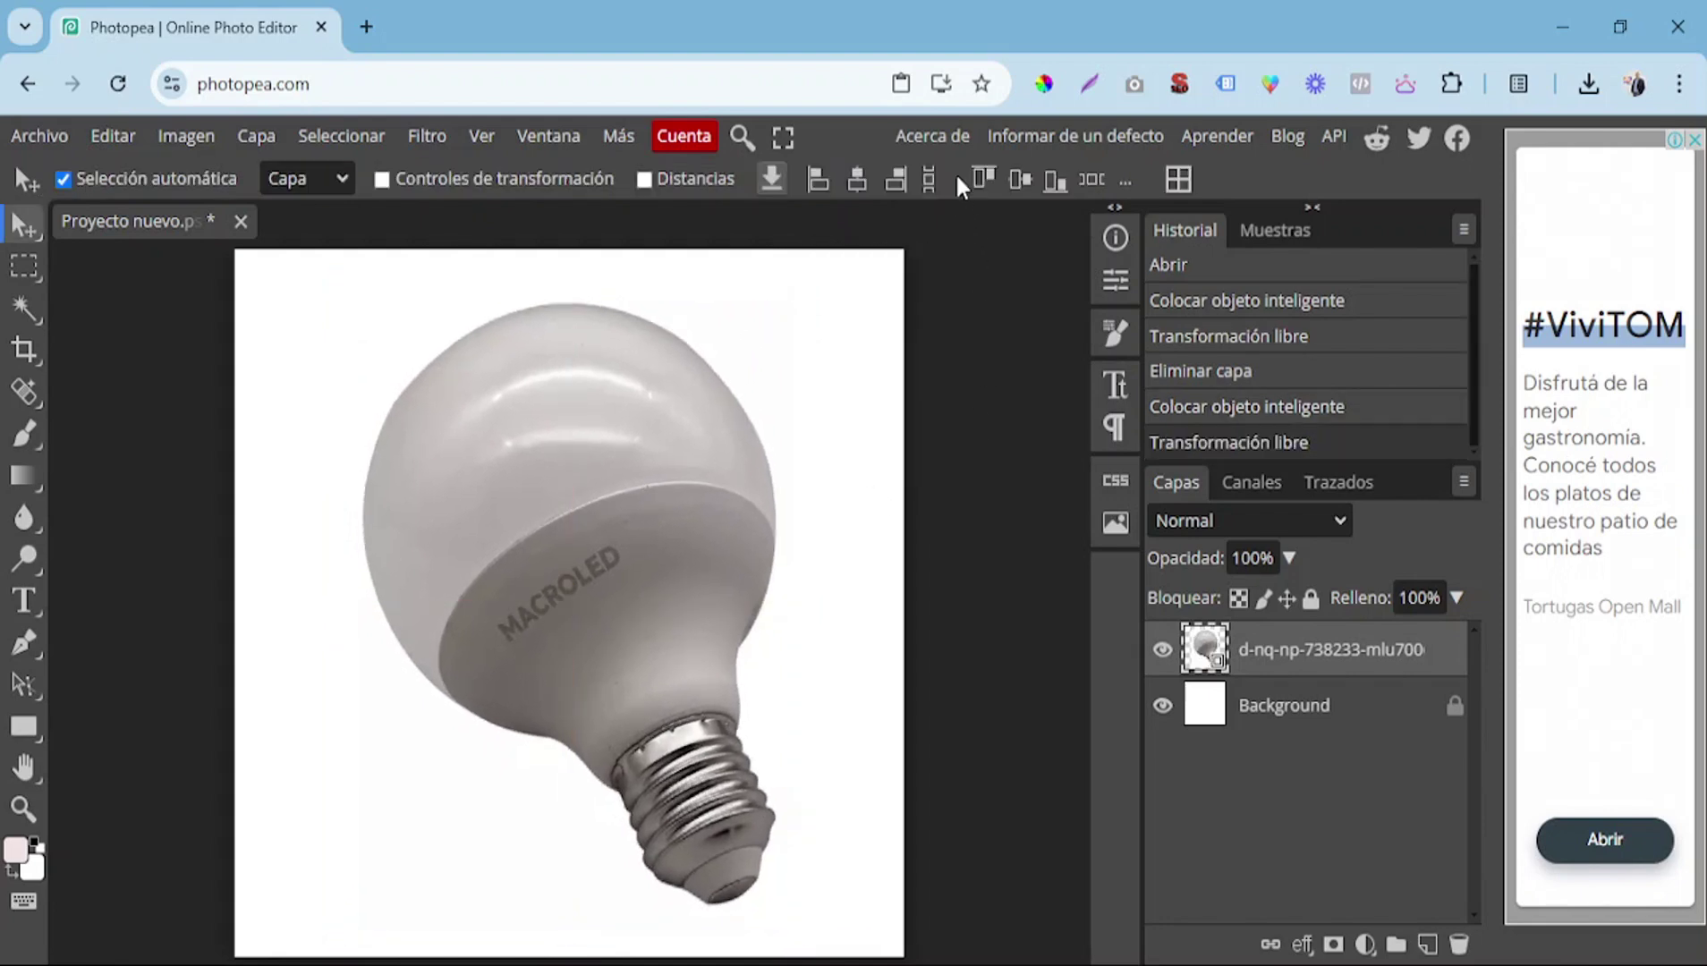